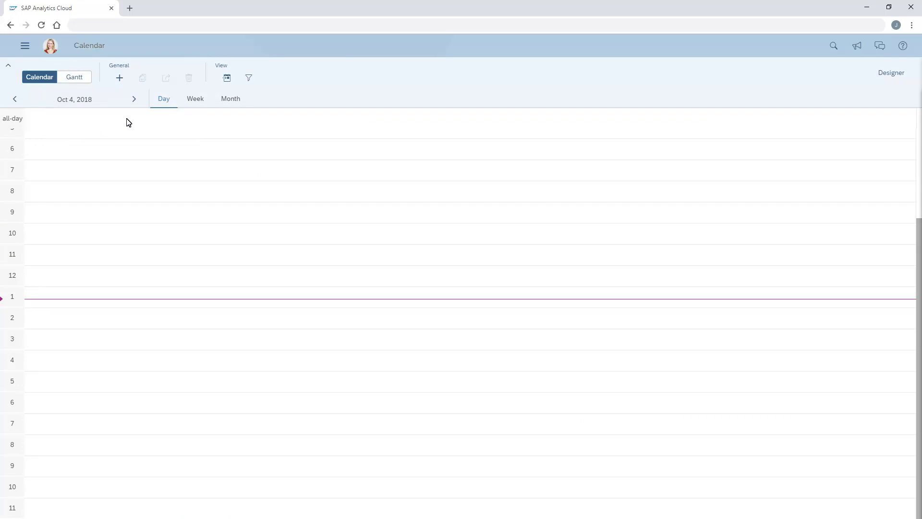
Look through the calendar's week and month views, check November 2018, and return to the current month
left_click(196, 103)
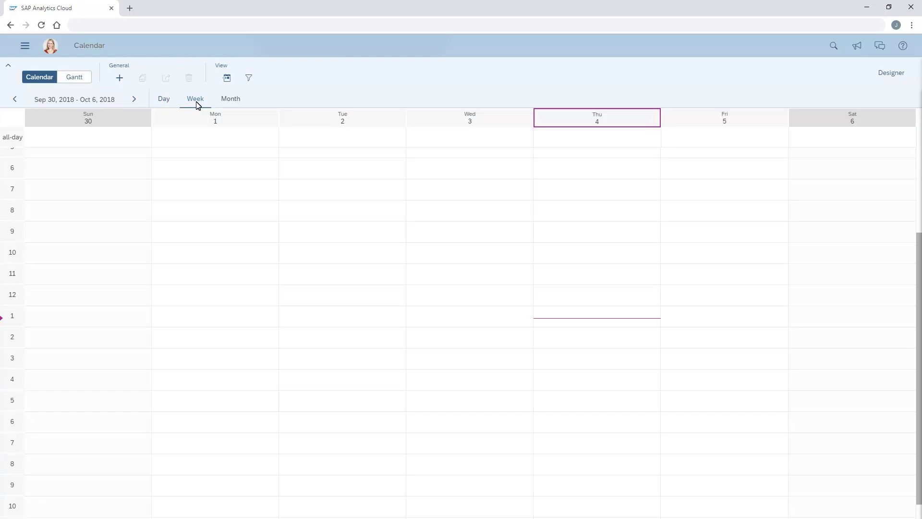
left_click(231, 104)
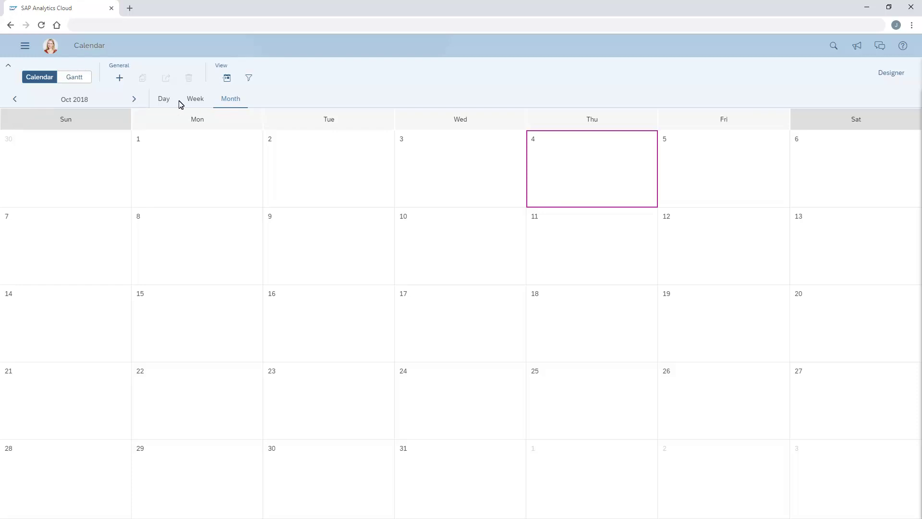
left_click(134, 100)
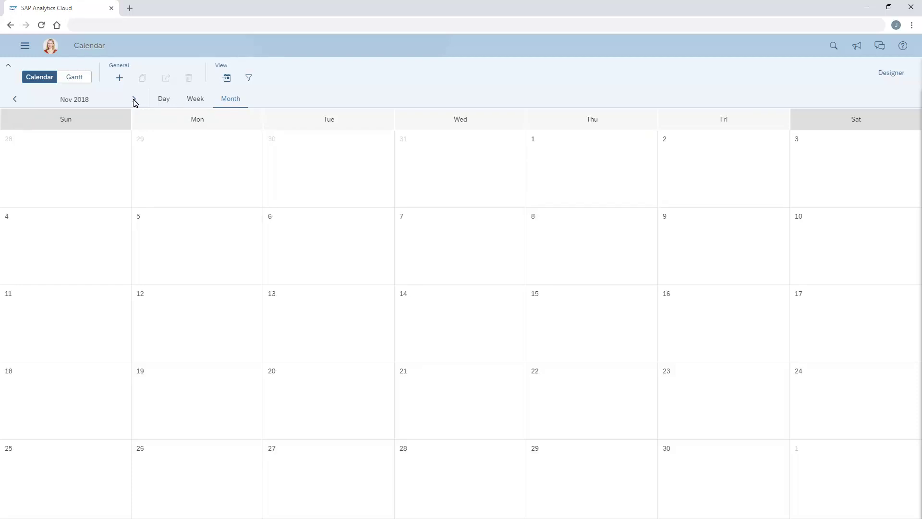
left_click(227, 79)
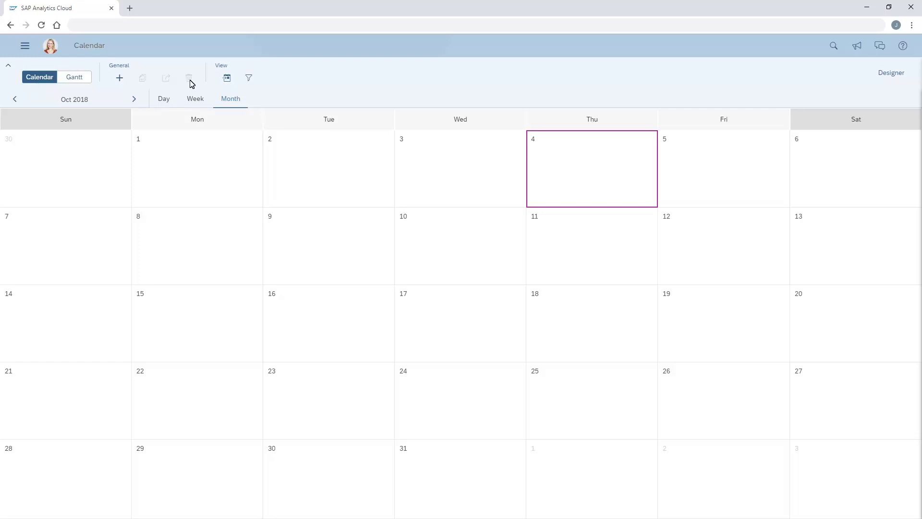
Start a new task named "Review revenue analysis" and assign it to yourself
left_click(119, 79)
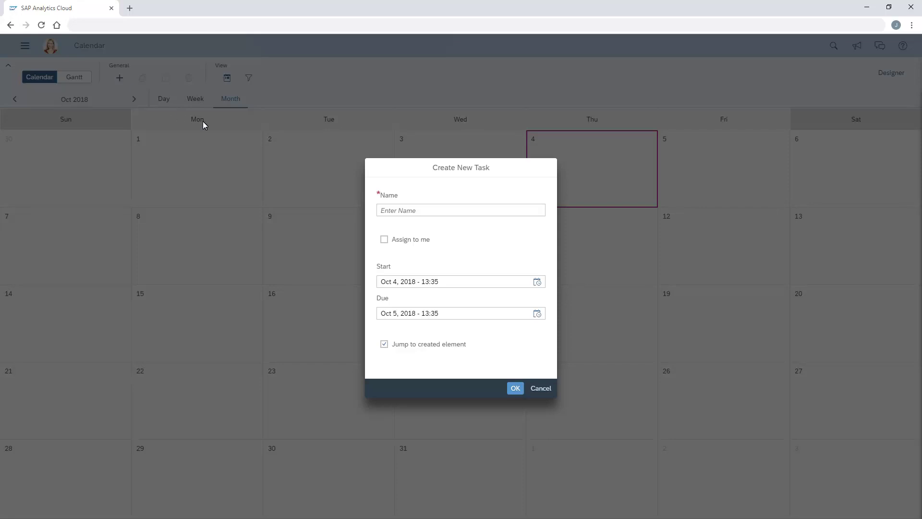
left_click(386, 212)
type("Review revenue analysis")
left_click(384, 239)
Set the task's due time to Oct 5, 2018 at 16:30 and create the task
left_click(537, 314)
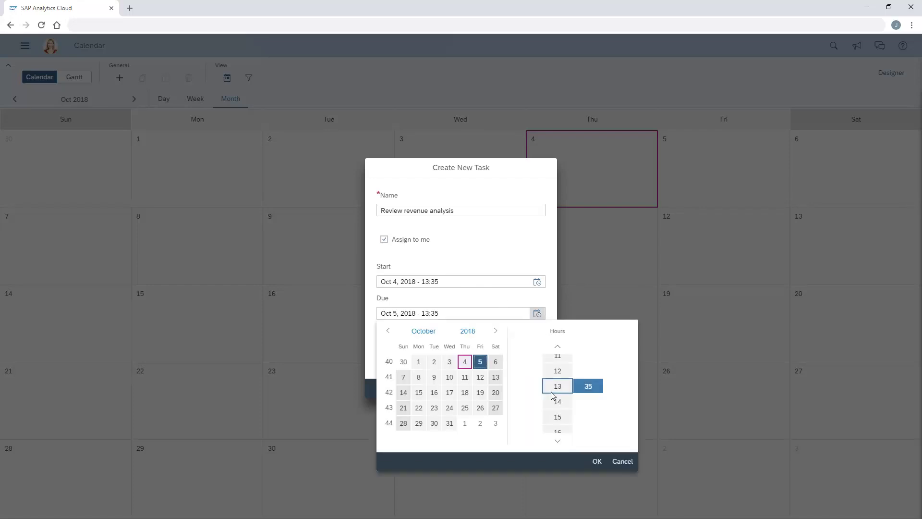
left_click(557, 431)
left_click(589, 387)
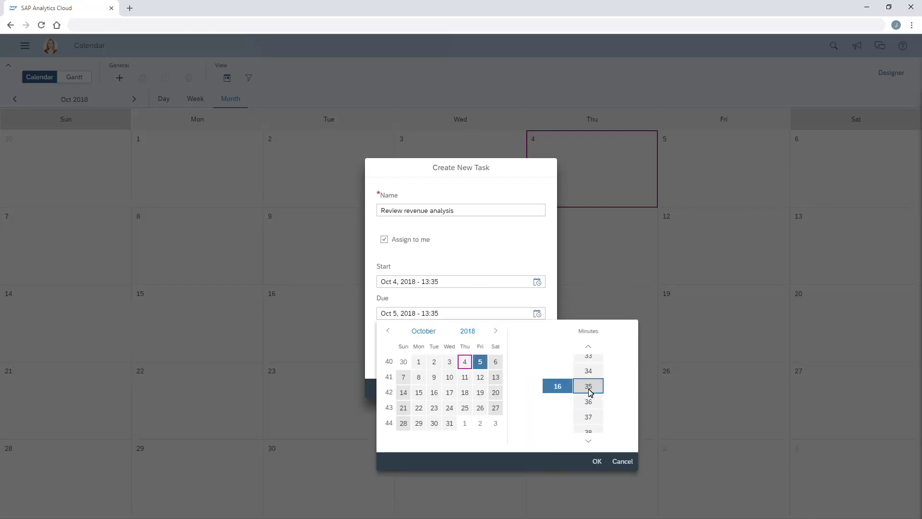
left_click(588, 346)
left_click(589, 372)
left_click(597, 463)
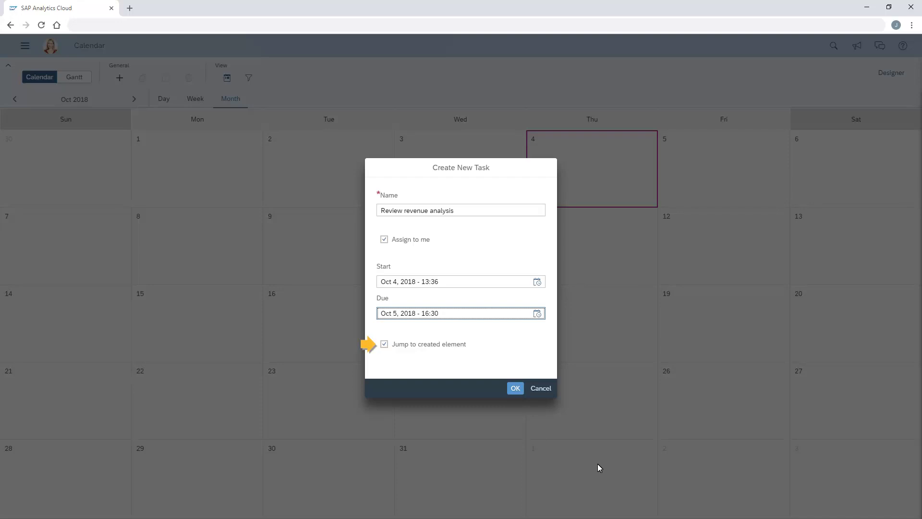
left_click(515, 389)
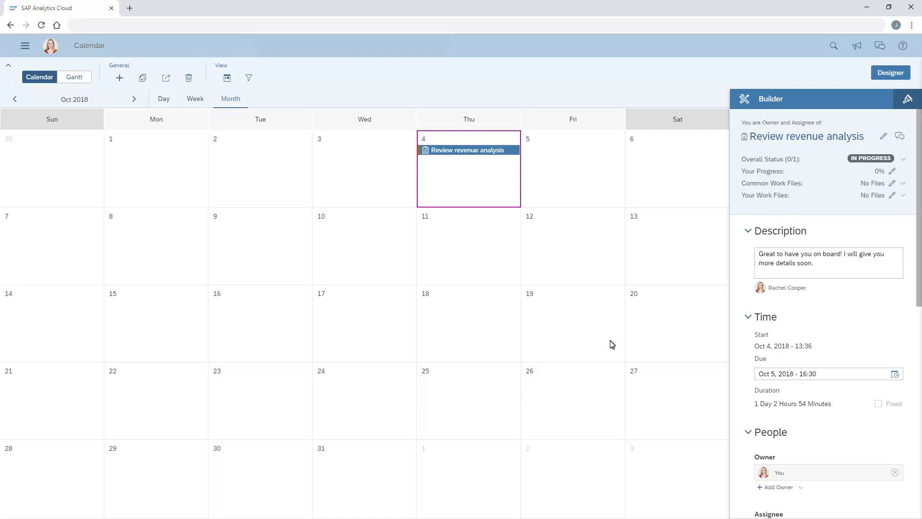
Set the description to "Drop by my desk before end of day tomorrow to discuss the latest analysis." and add the fifth listed member as assignee
left_click(766, 258)
type("Drop by my desk before end of day tomorrow to discuss the latest analysis.")
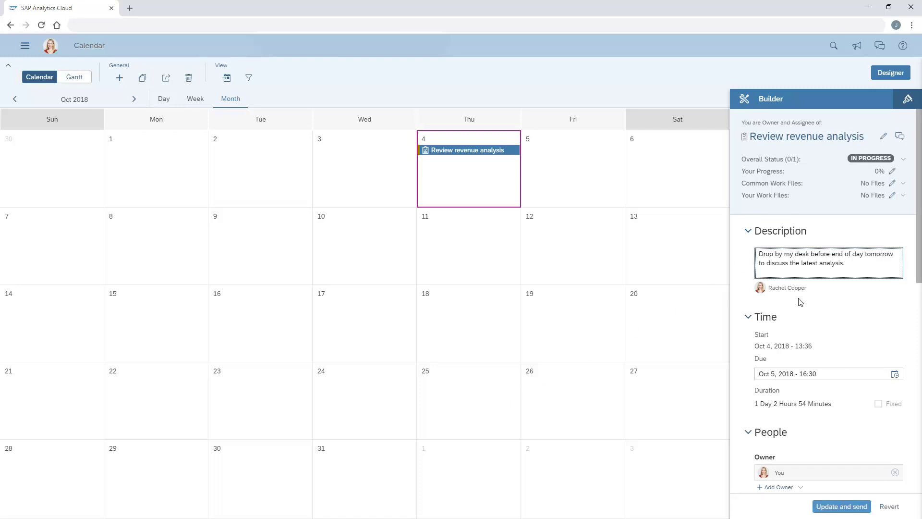
scroll(917, 449, "down", 6)
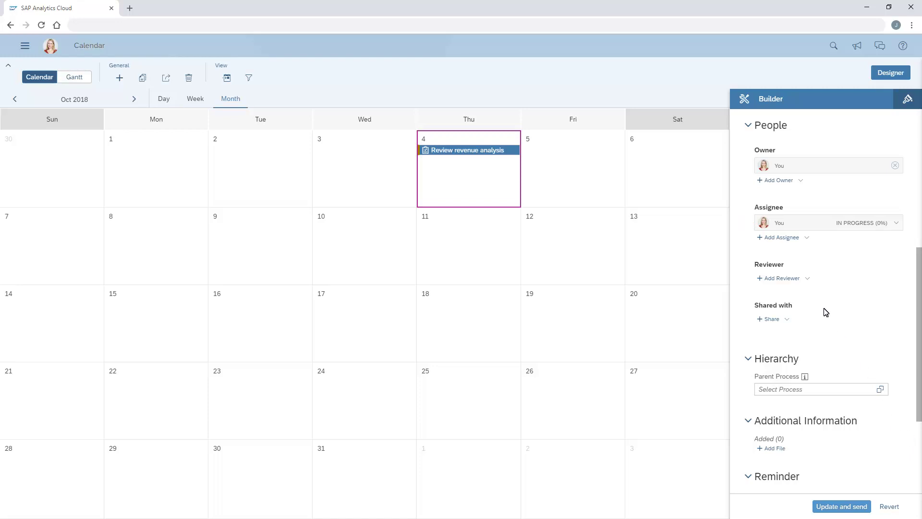
left_click(779, 242)
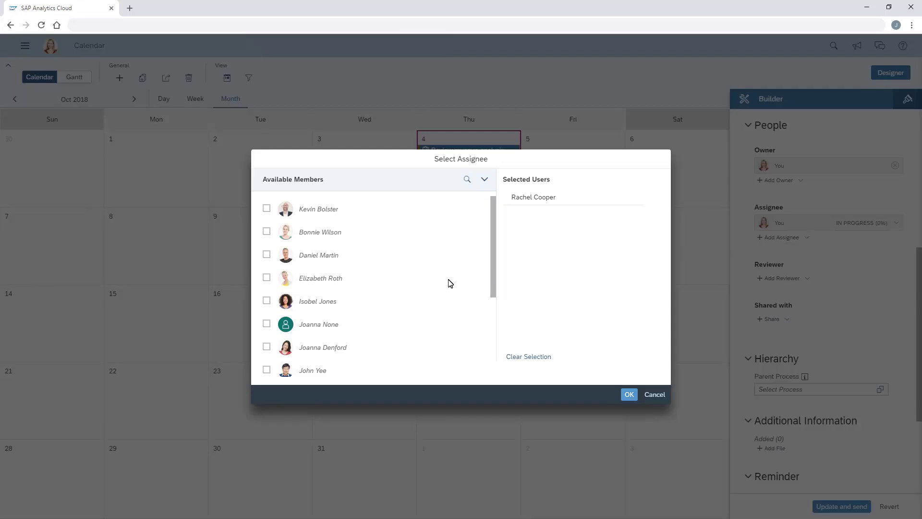
left_click(267, 301)
left_click(630, 395)
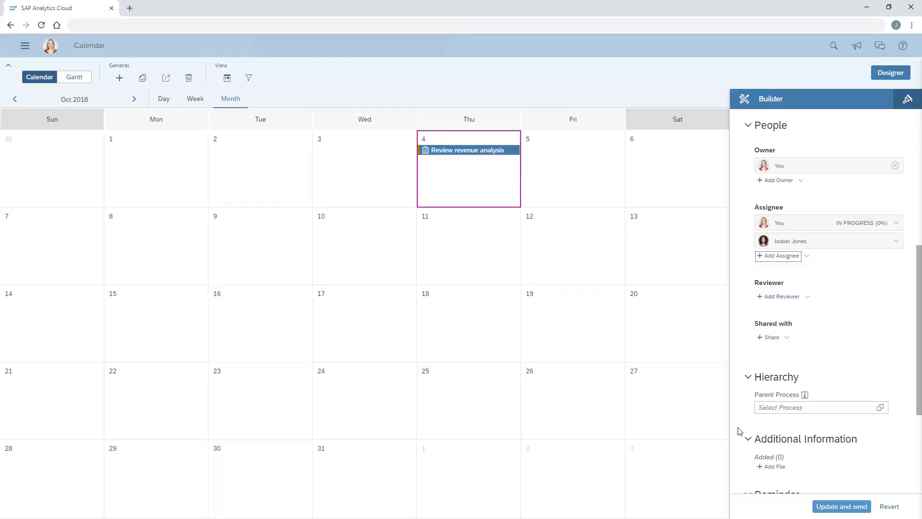
Attach the public Revenue Analysis file to the task as additional information
scroll(917, 482, "down", 4)
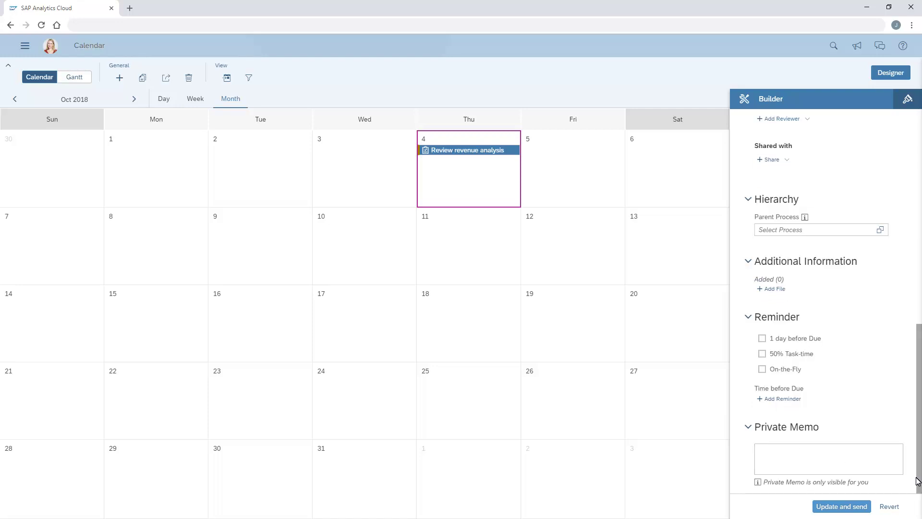
left_click(772, 289)
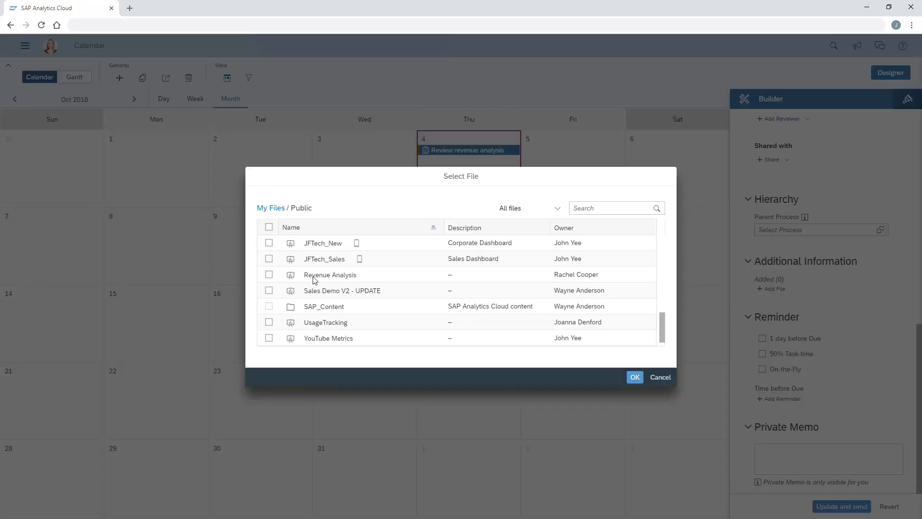
left_click(270, 276)
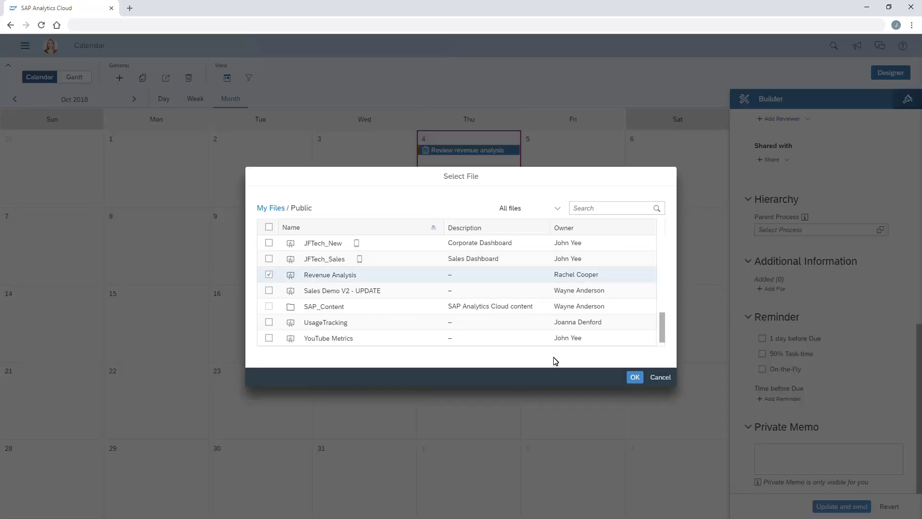
left_click(635, 378)
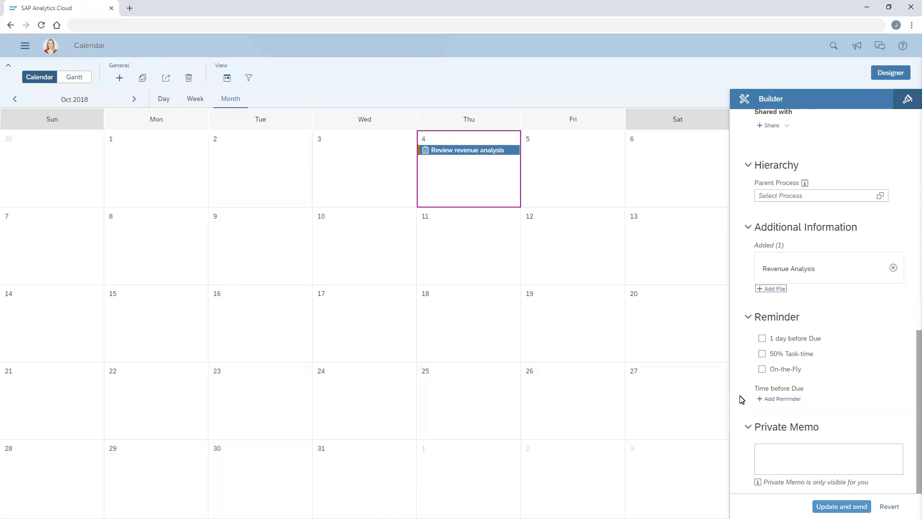
Add a reminder 2 hours before the task is due, and update and send the task
left_click(779, 399)
left_click(761, 389)
type("2")
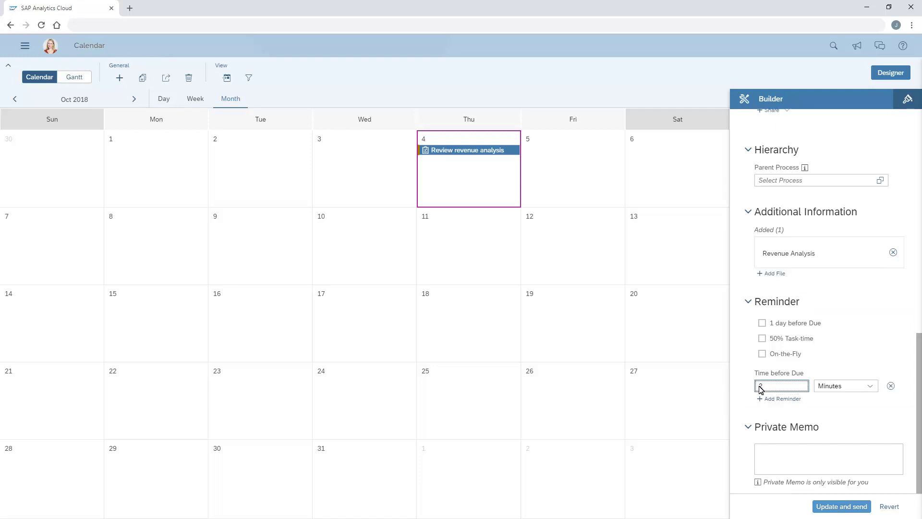
left_click(871, 386)
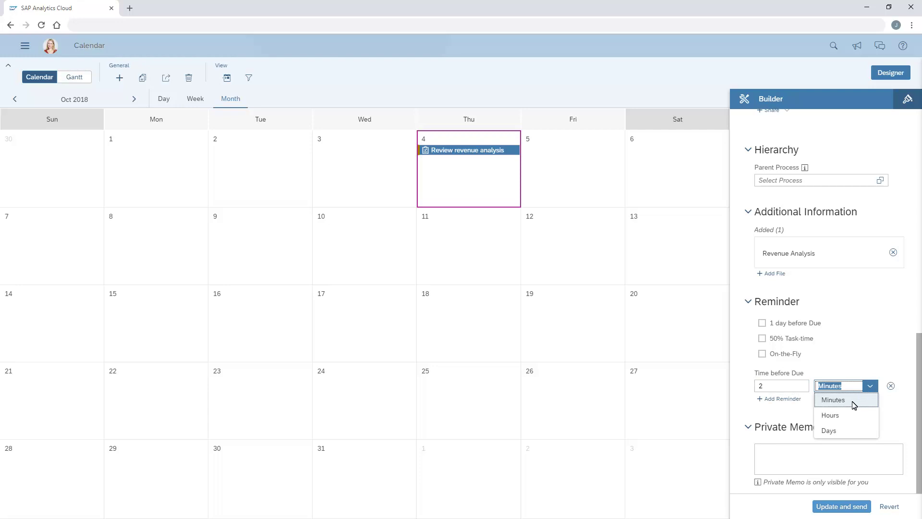
left_click(833, 417)
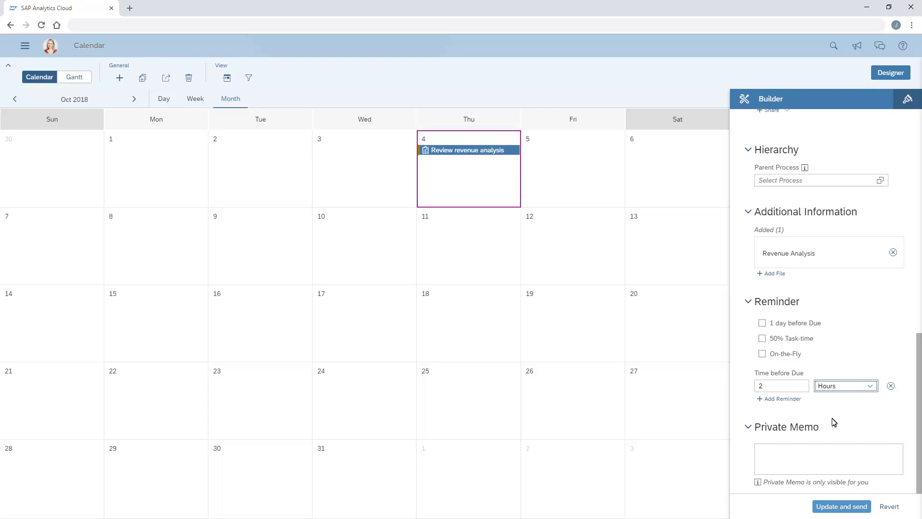
left_click(842, 507)
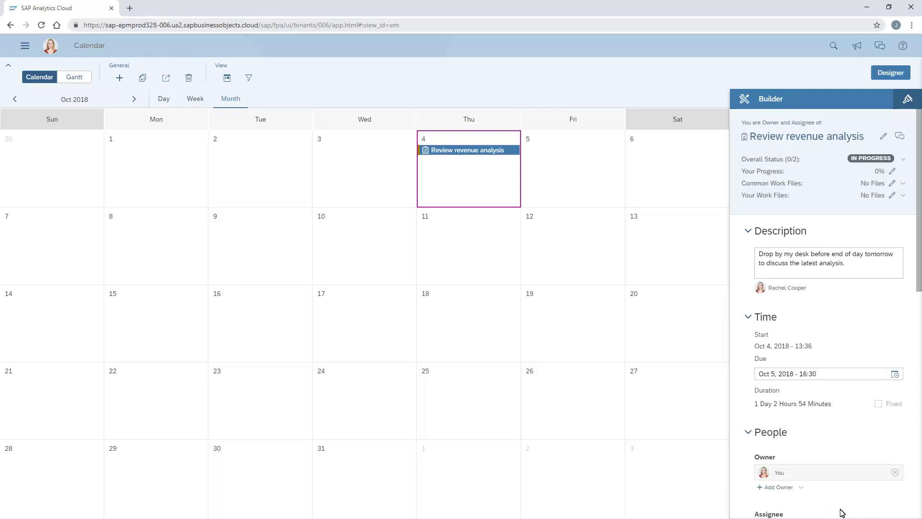
Check the styling options available for the task and return to its builder settings
left_click(907, 100)
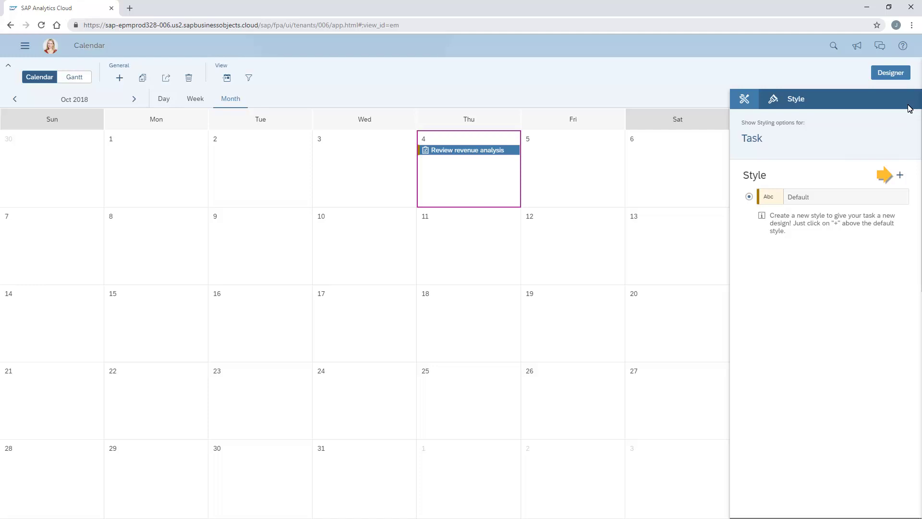
left_click(745, 99)
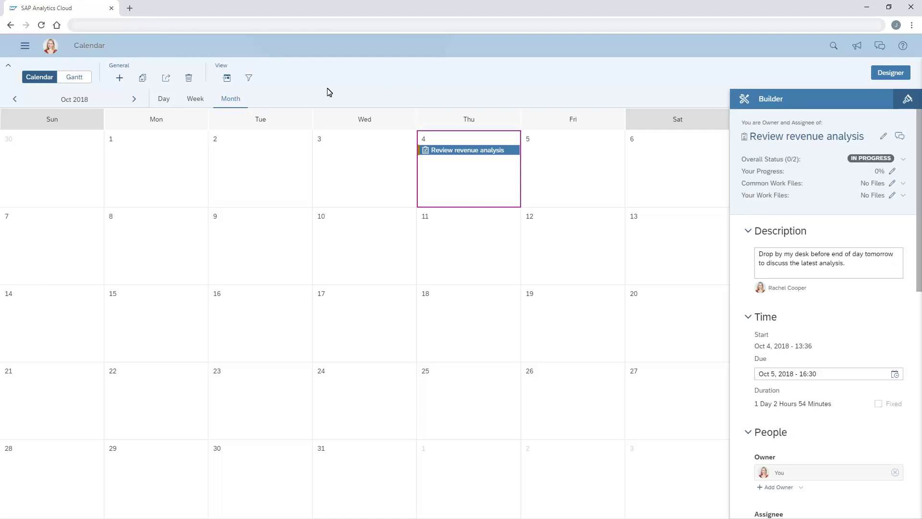
Switch to the Gantt view and start a new process named "Evaluate business approach"
left_click(75, 78)
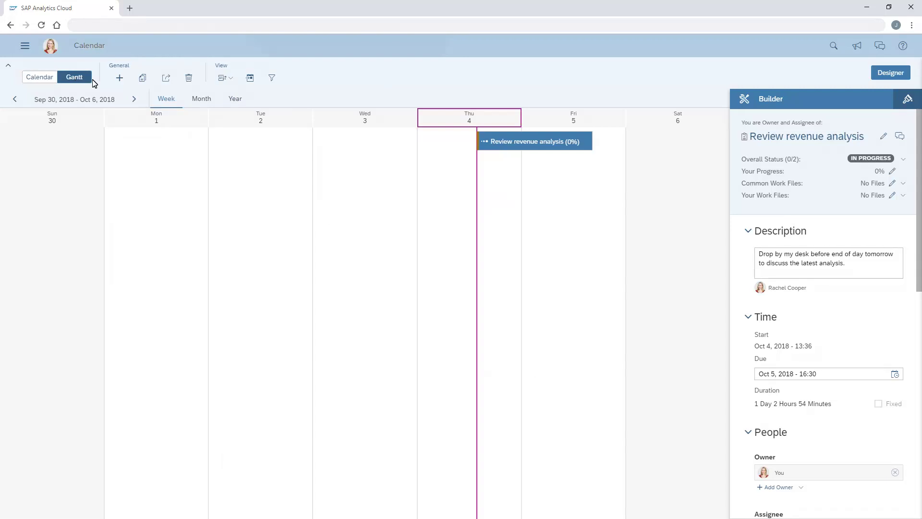
left_click(119, 78)
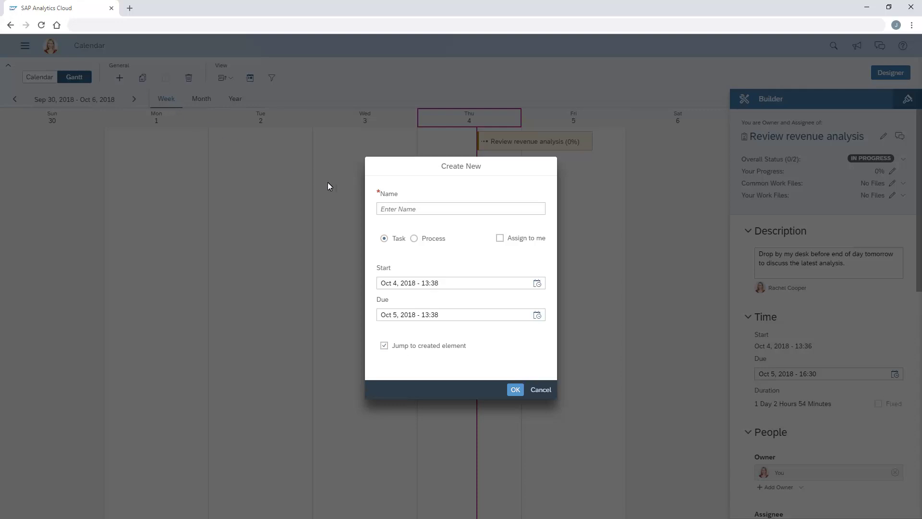
left_click(389, 211)
type("Evaluate business approach")
left_click(415, 239)
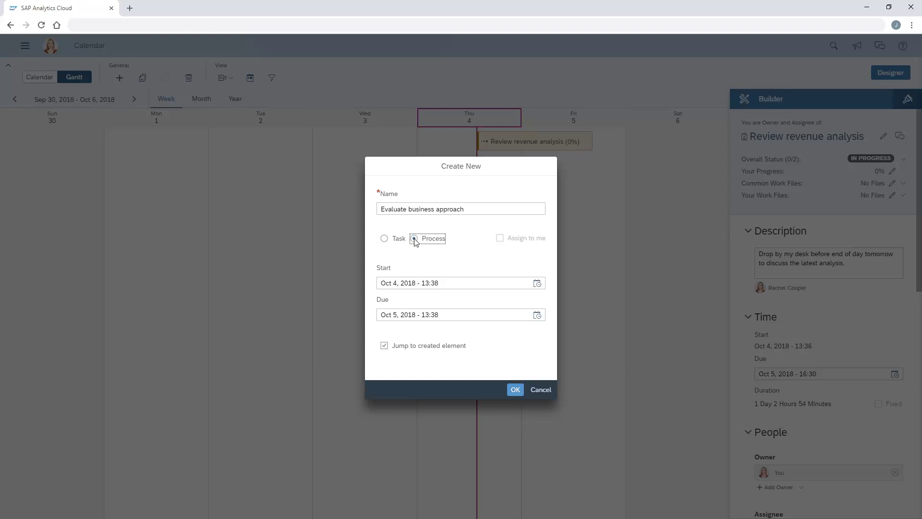
Set the process's start to Oct 8, 2018 at 8:00
left_click(537, 283)
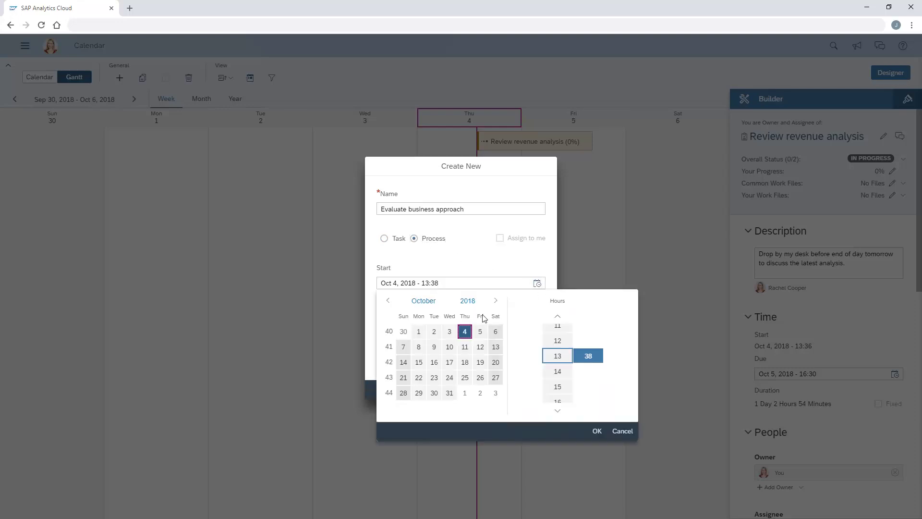
left_click(419, 350)
left_click(558, 317)
left_click(558, 316)
left_click(558, 316)
left_click(558, 317)
left_click(558, 317)
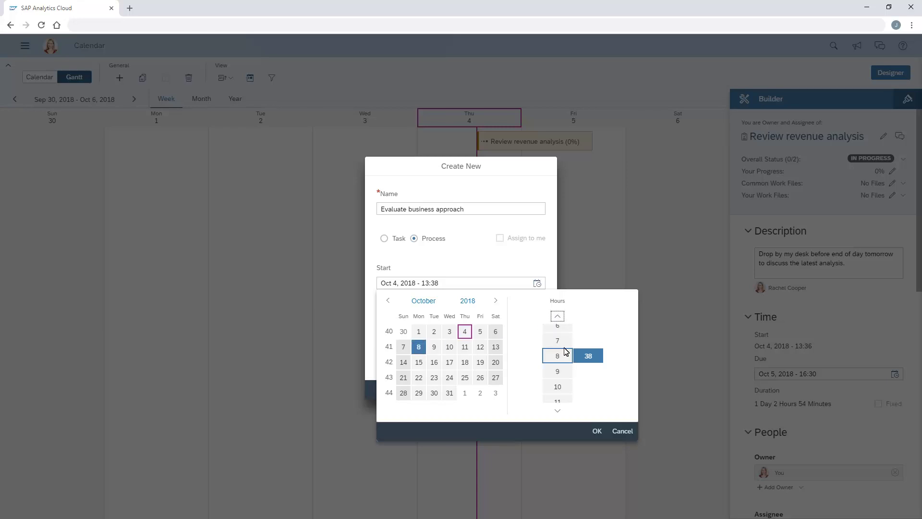
left_click(588, 356)
left_click(588, 410)
left_click(589, 409)
left_click(588, 410)
left_click(597, 431)
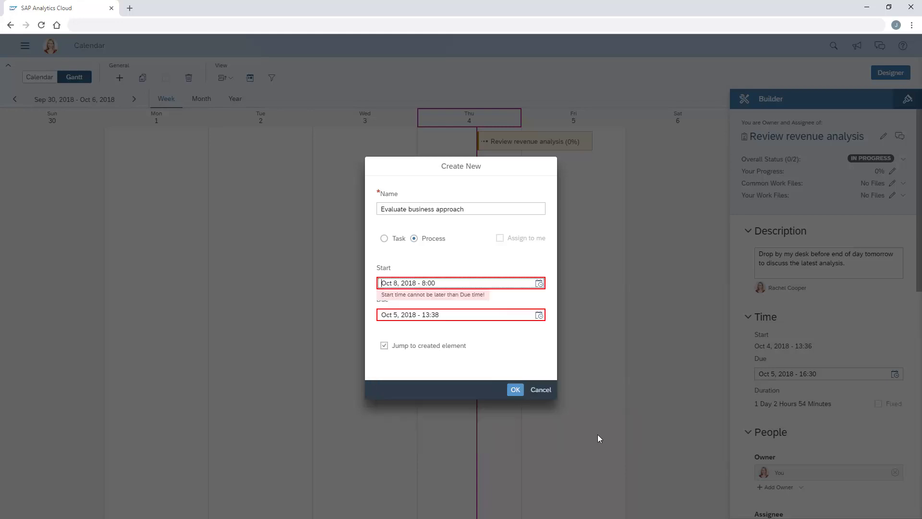
Set the process's due time to Oct 19, 2018 at 16:30 and create the process
left_click(539, 316)
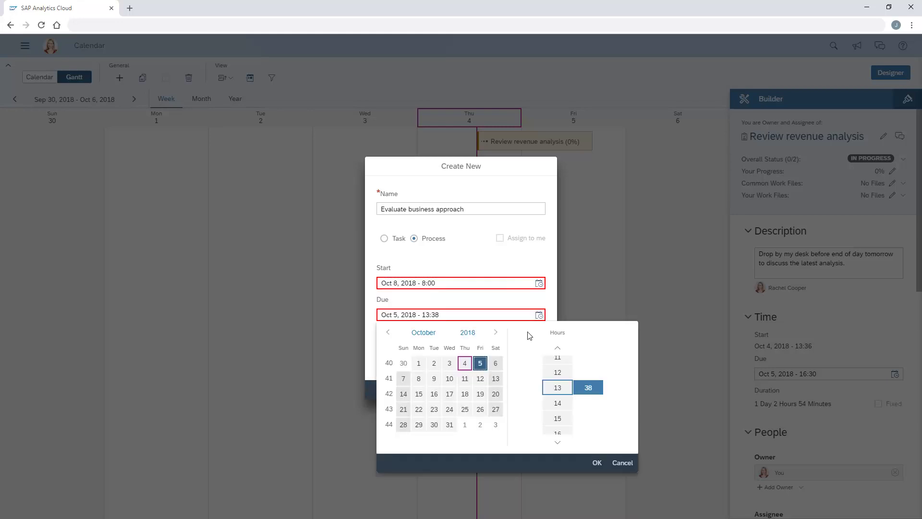
left_click(481, 397)
left_click(558, 432)
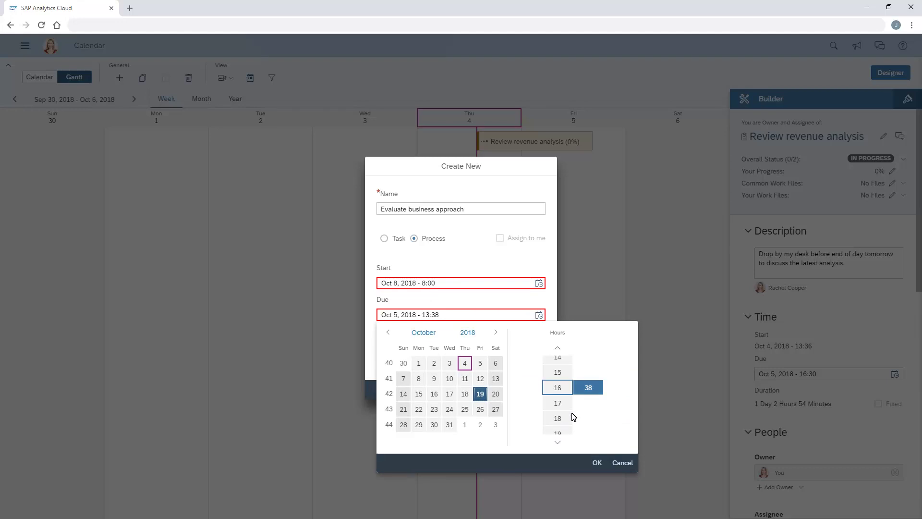
left_click(589, 390)
left_click(588, 349)
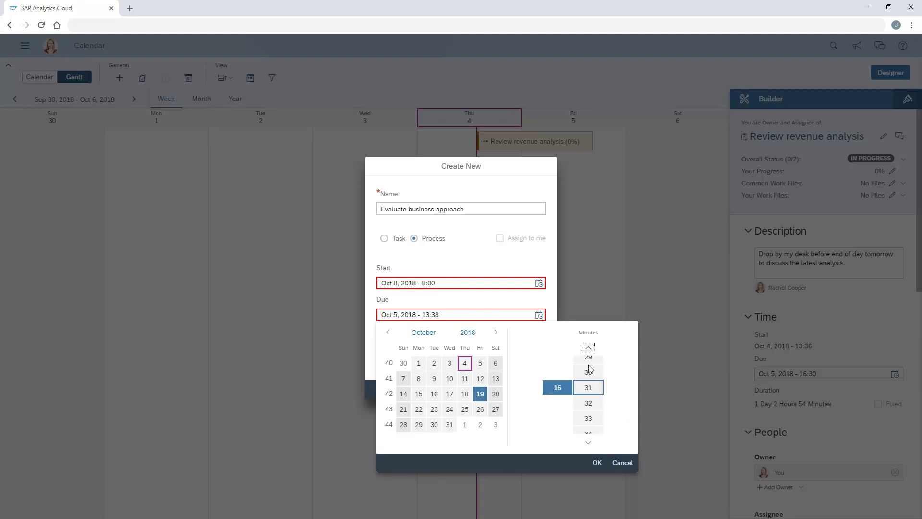
left_click(598, 463)
left_click(515, 391)
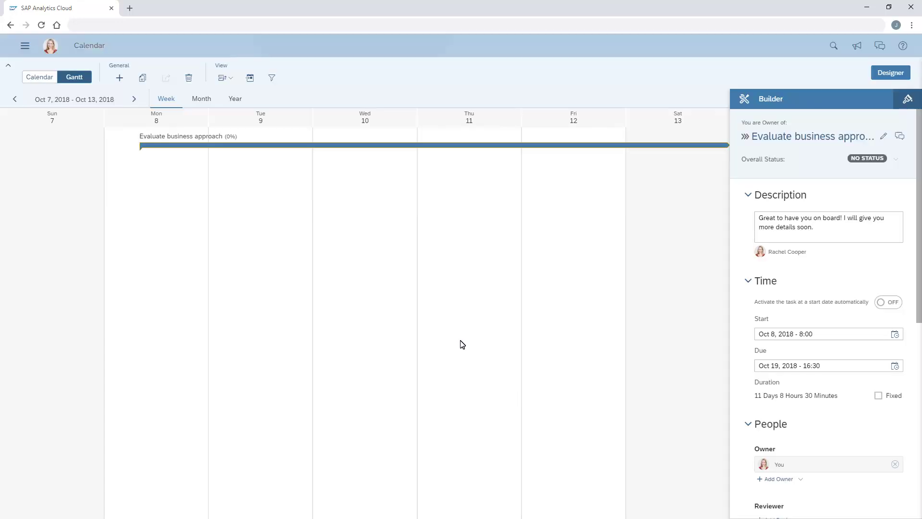
Show the Gantt chart by month and start a new task named "Define new entity requirements"
left_click(202, 99)
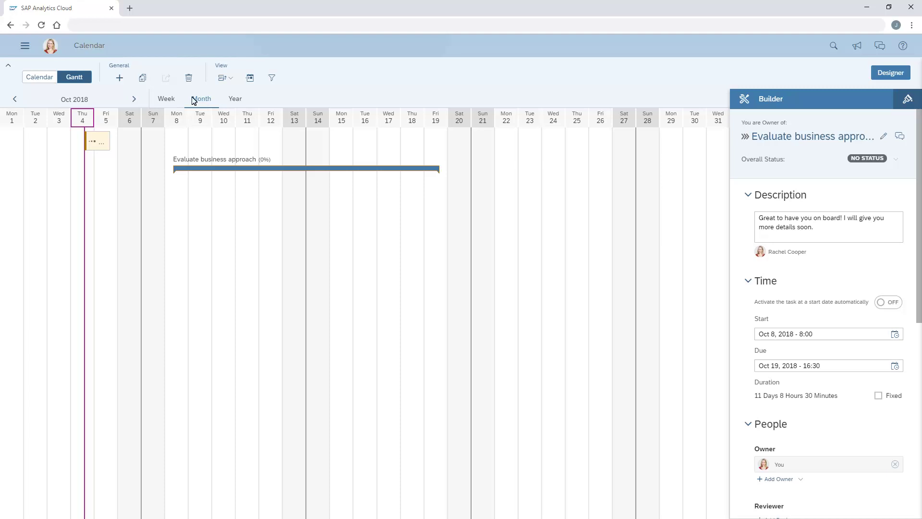
left_click(119, 78)
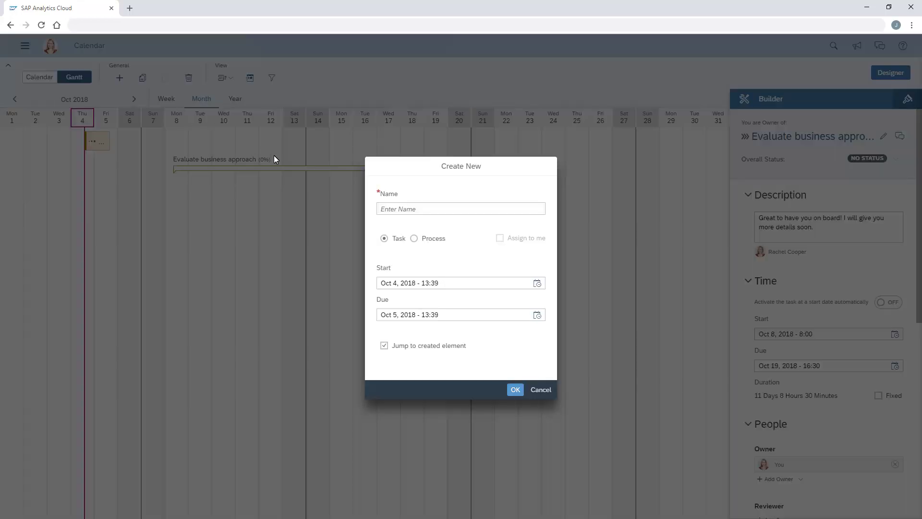
left_click(387, 211)
type("Define new entity requirements")
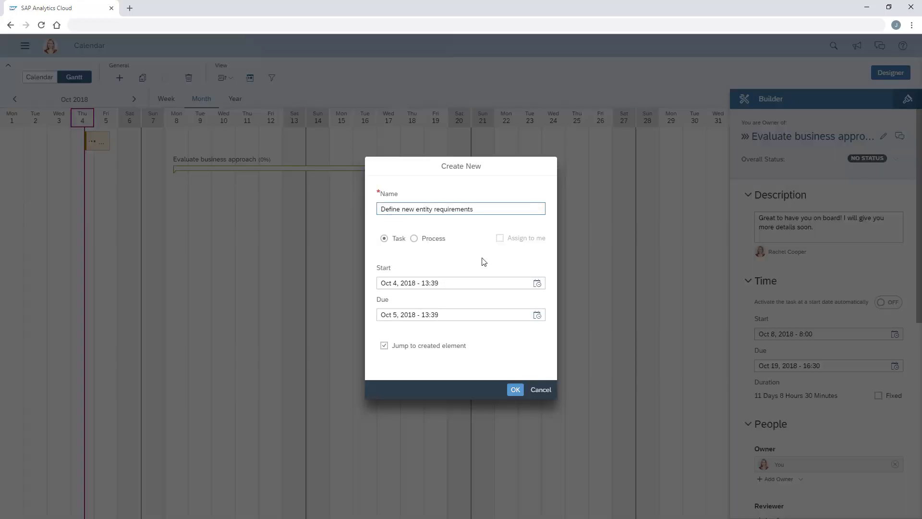
Set the new task's start to Oct 8, 2018 at 8:00
left_click(537, 283)
left_click(419, 347)
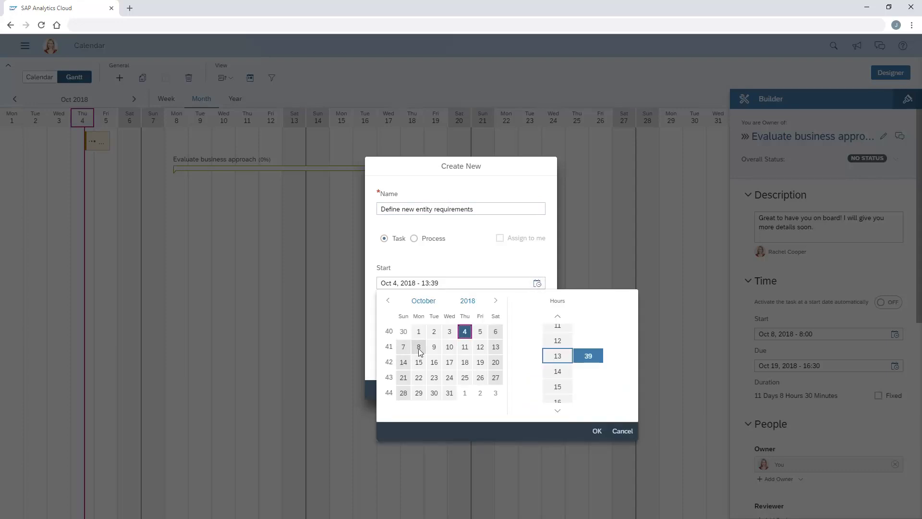
left_click(558, 316)
left_click(558, 316)
left_click(558, 316)
left_click(558, 315)
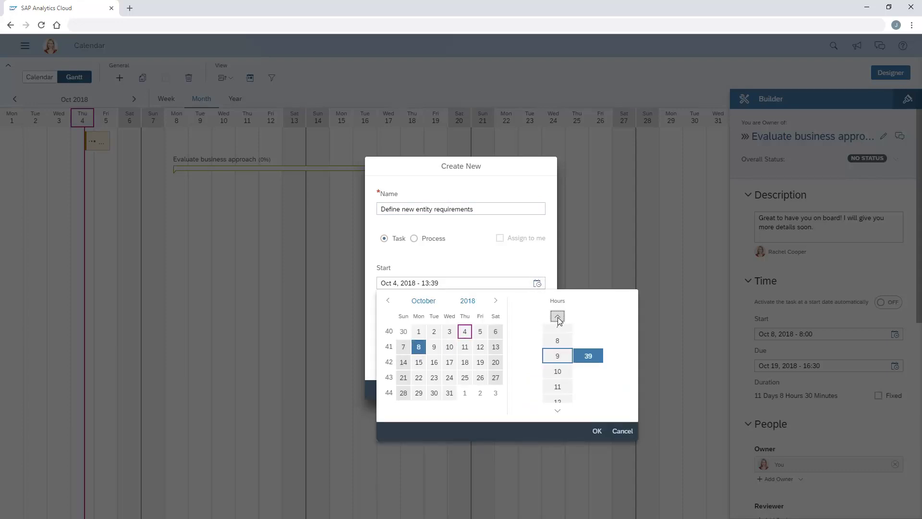
left_click(559, 342)
left_click(589, 356)
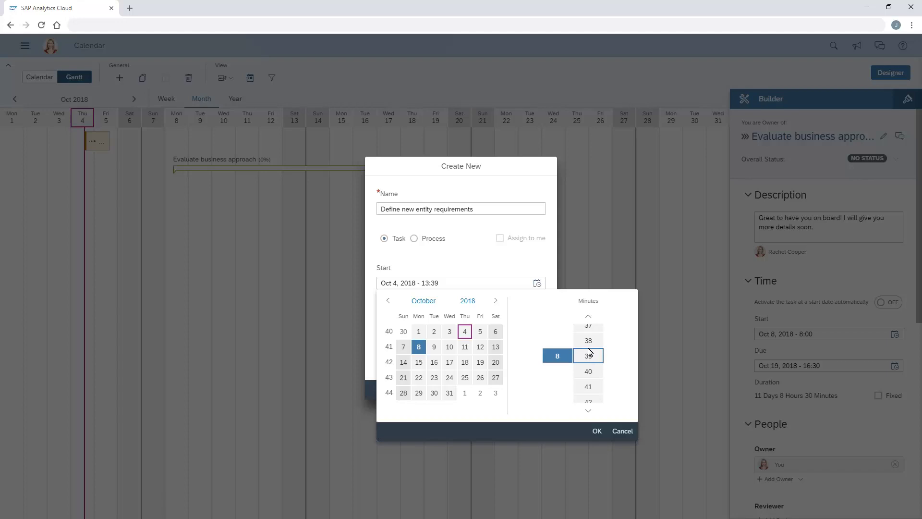
left_click(589, 317)
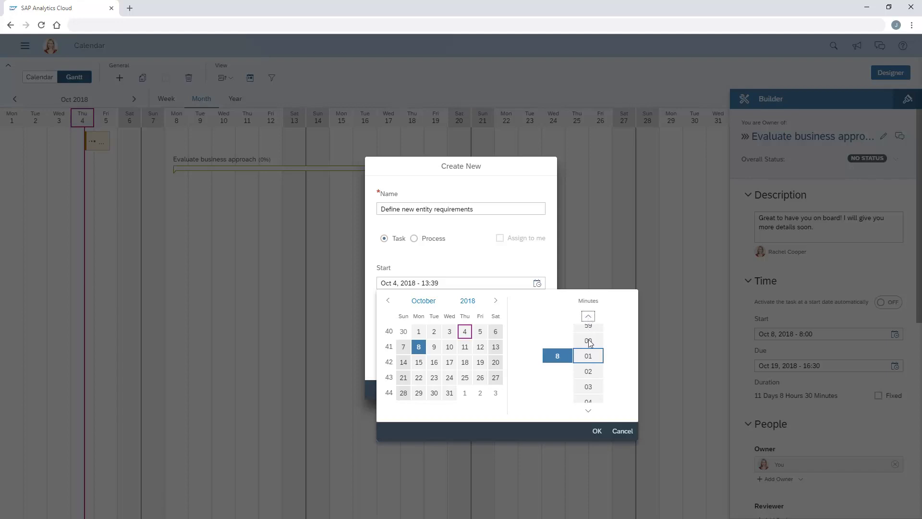
left_click(590, 342)
left_click(597, 432)
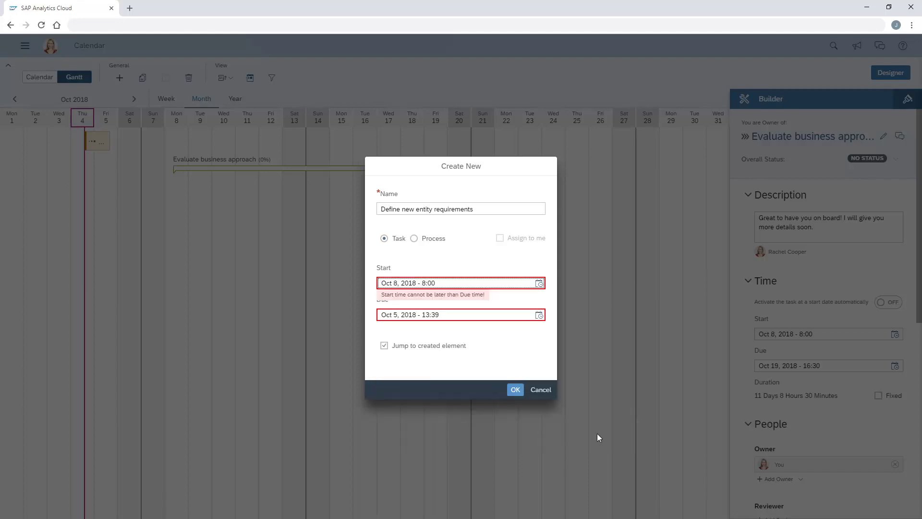
Set the new task's due time to Oct 9, 2018 at 16:30 and create the task
left_click(539, 315)
left_click(434, 378)
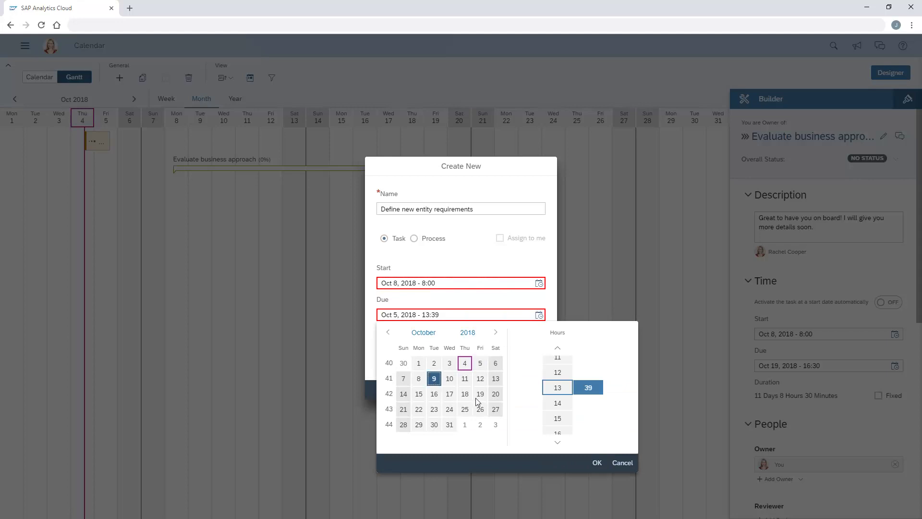
left_click(557, 433)
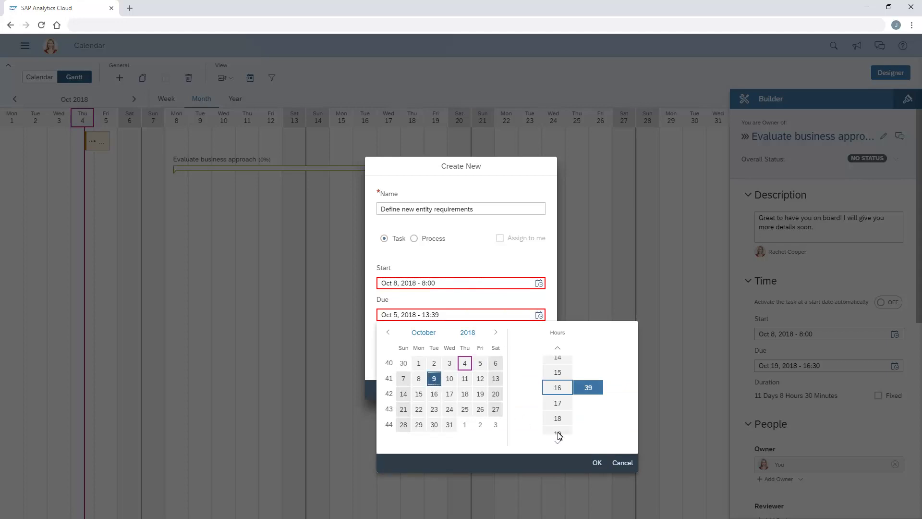
left_click(588, 387)
left_click(589, 350)
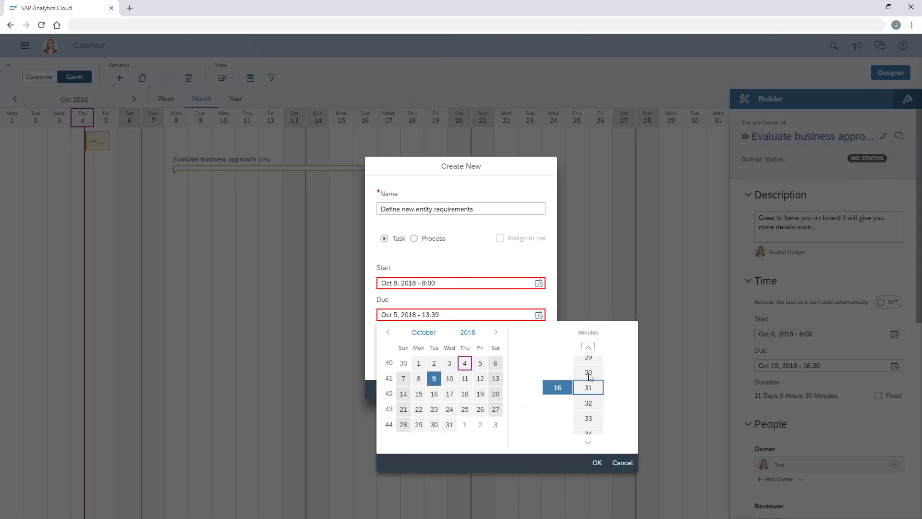
left_click(598, 464)
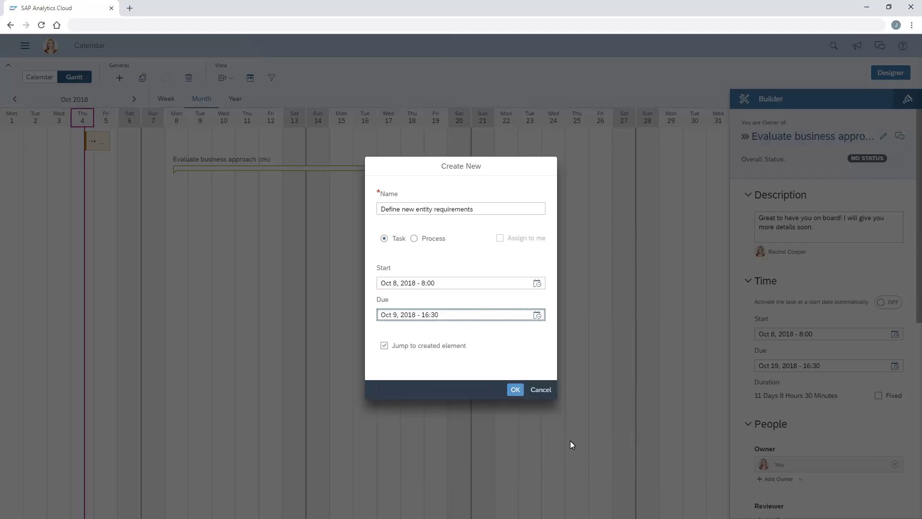
left_click(515, 390)
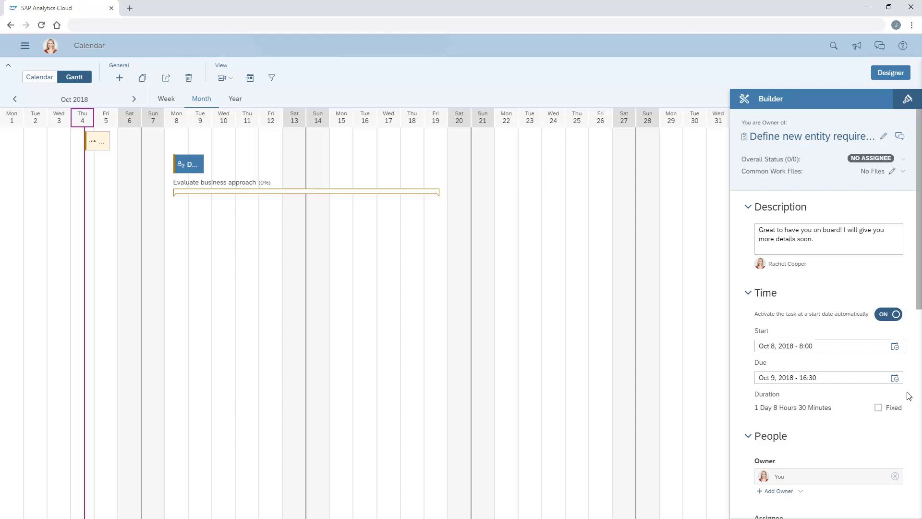
Add a team member as the task's assignee and set its parent process to "Evaluate business approach"
scroll(918, 396, "down", 5)
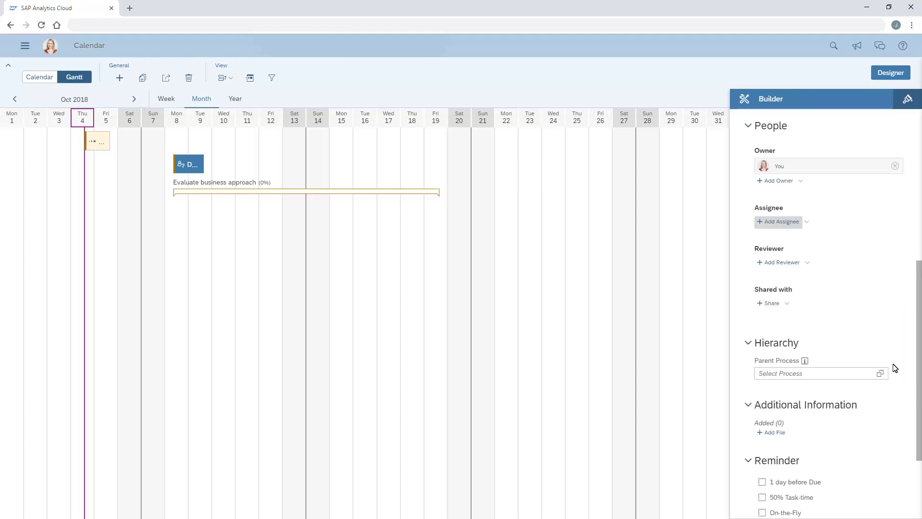
left_click(768, 224)
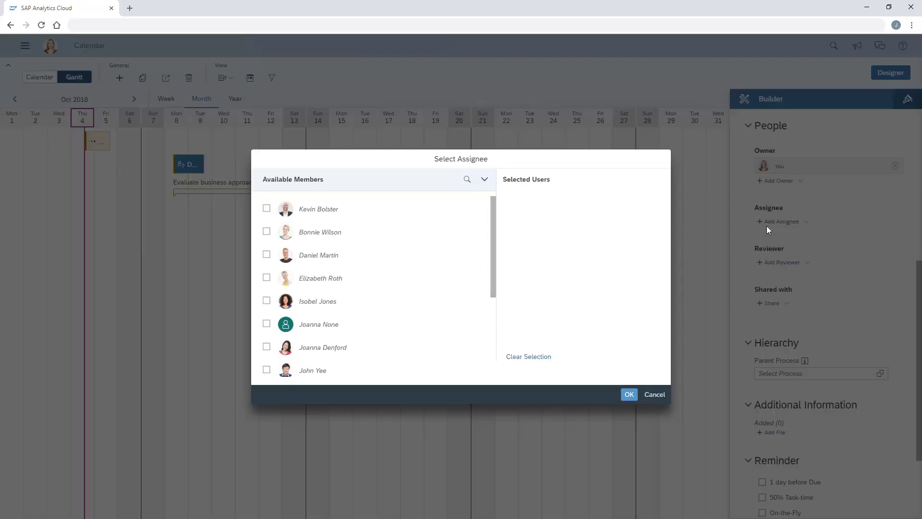
left_click(267, 301)
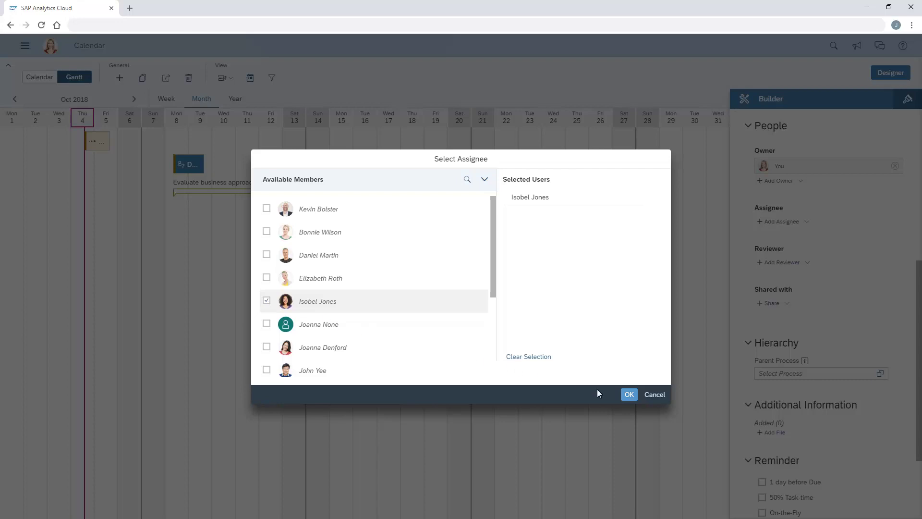
left_click(629, 395)
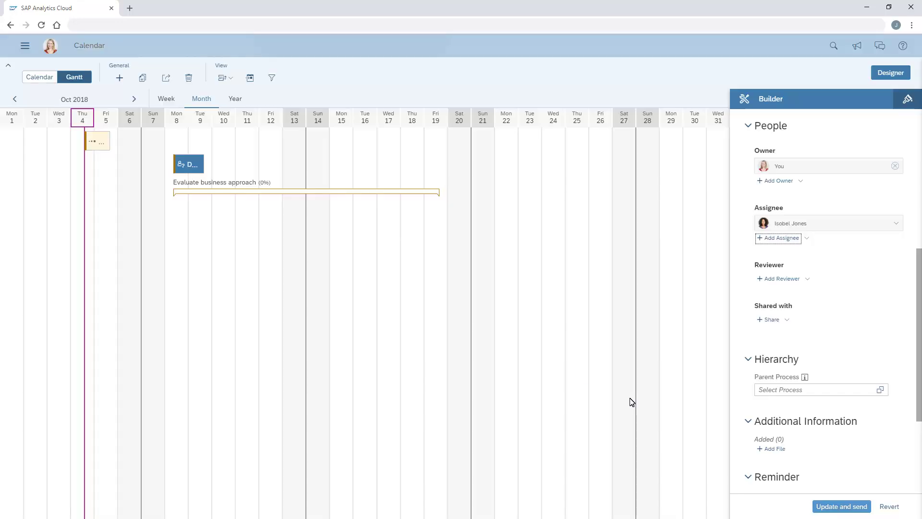
left_click(881, 390)
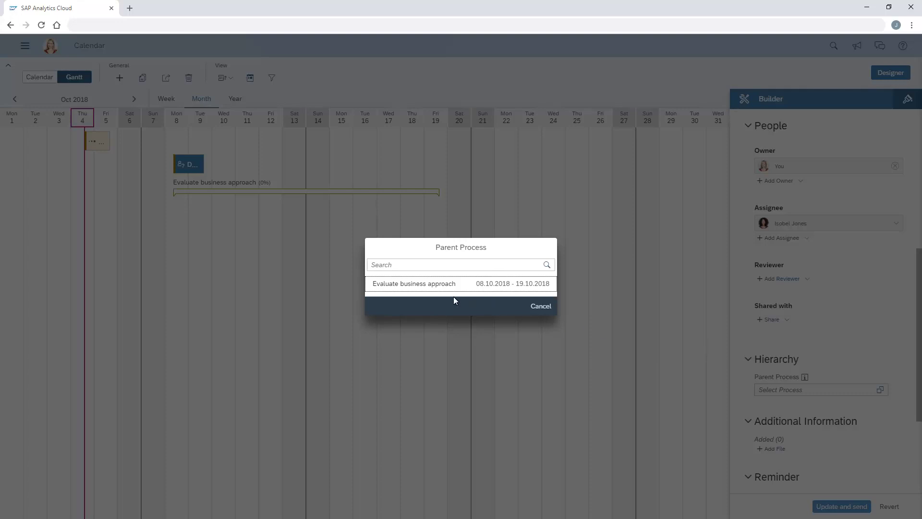
left_click(413, 288)
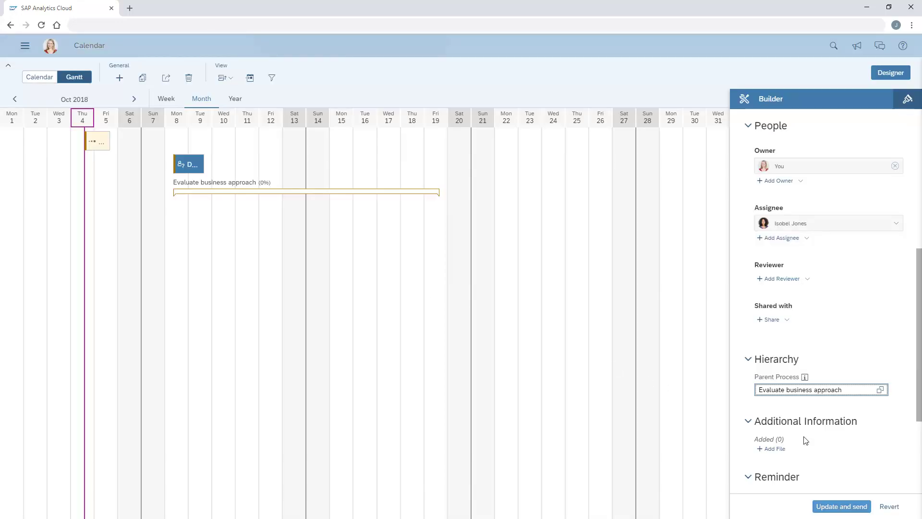
Add a reminder 2 days before due, update and send the task, and expand the "Evaluate business approach" process
scroll(917, 483, "down", 3)
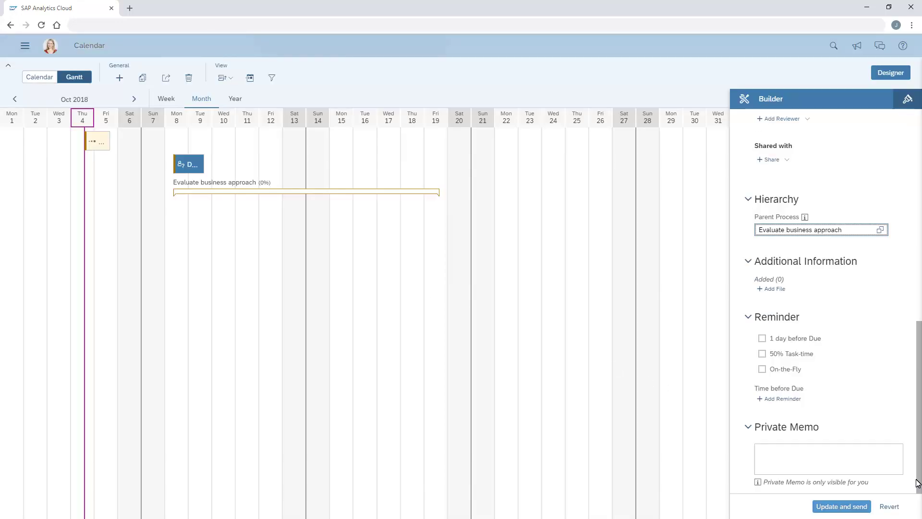
left_click(780, 400)
left_click(761, 404)
type("2")
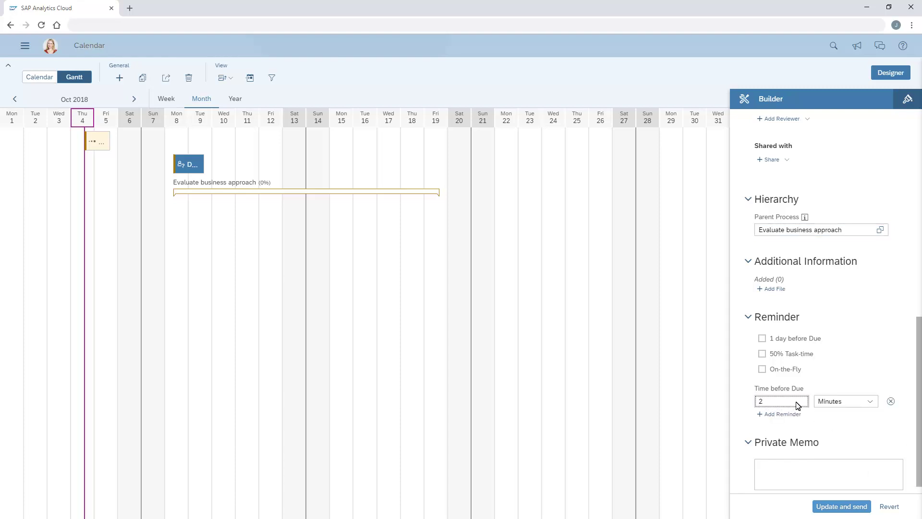
left_click(872, 405)
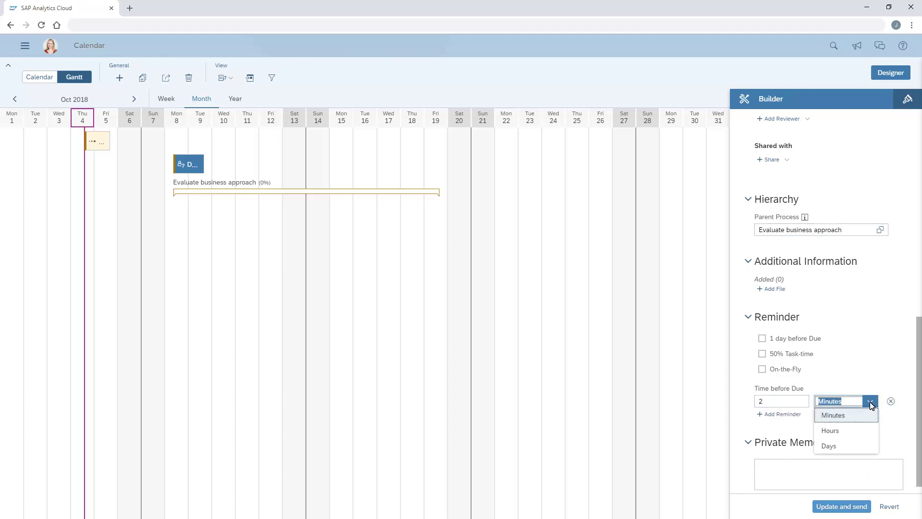
left_click(830, 445)
left_click(842, 507)
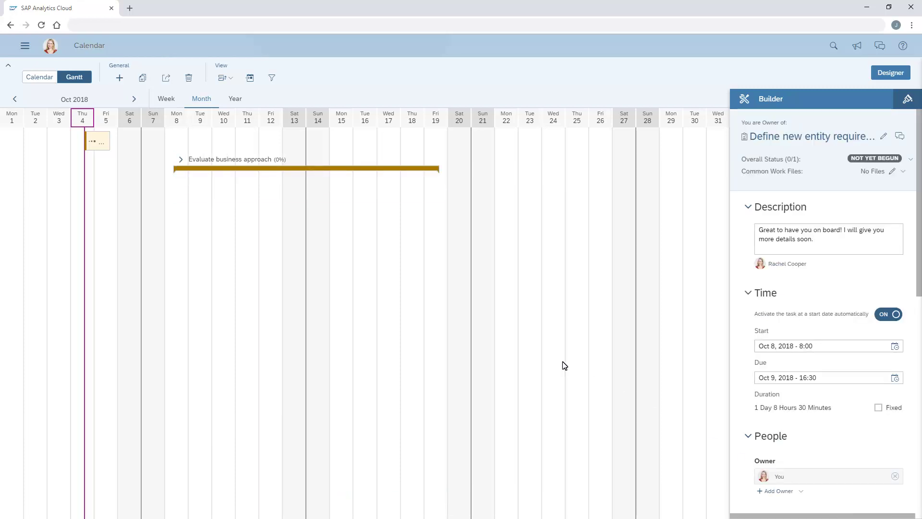
left_click(180, 160)
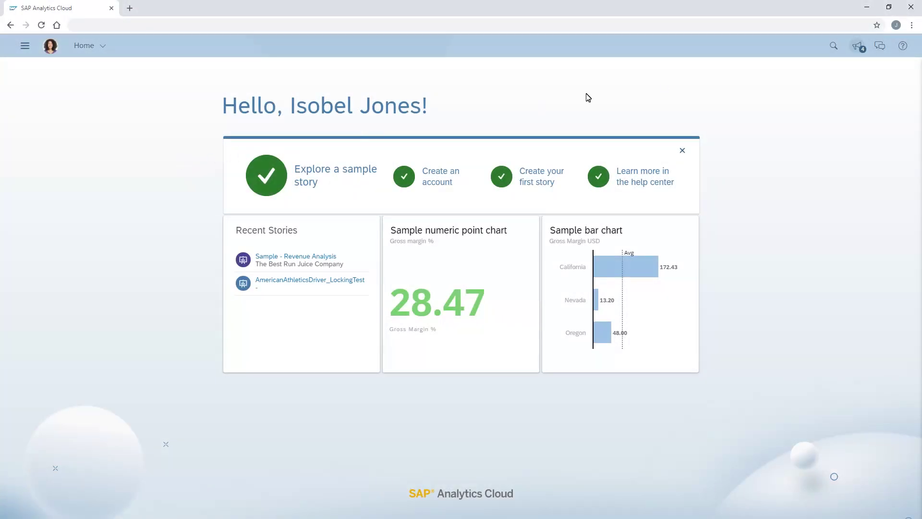
From the assignee's notifications, open the updated "Review revenue analysis" task and submit it as done
left_click(858, 47)
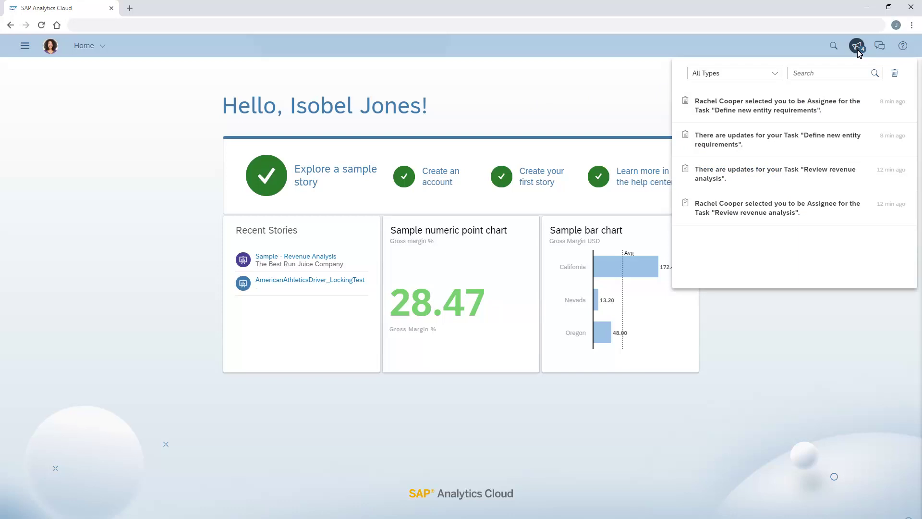
left_click(738, 175)
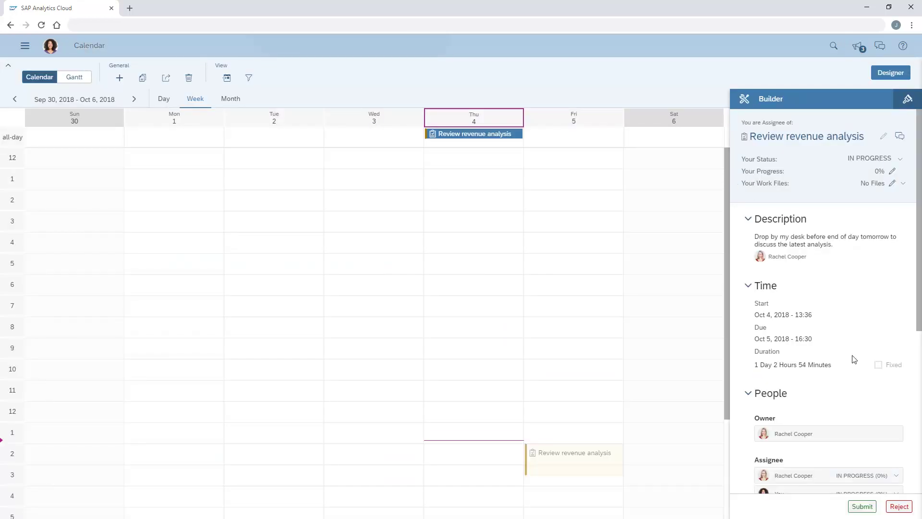
left_click(919, 461)
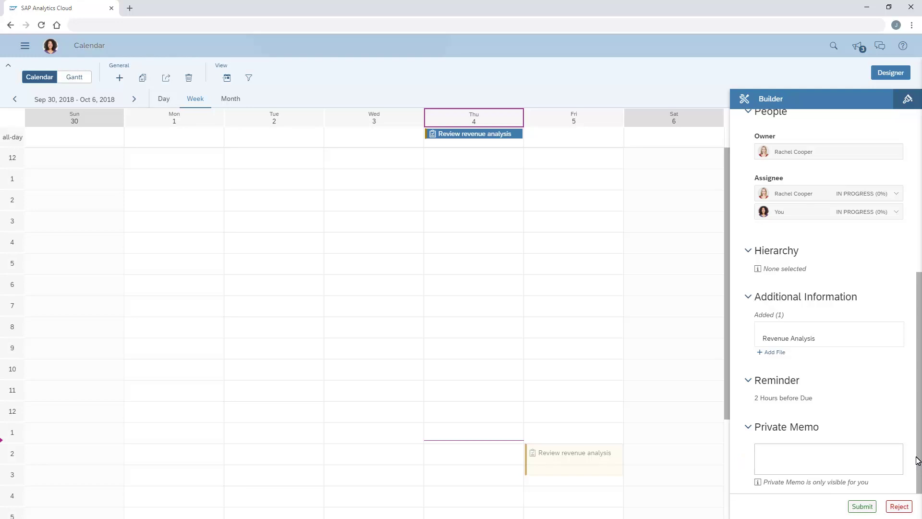
left_click(867, 507)
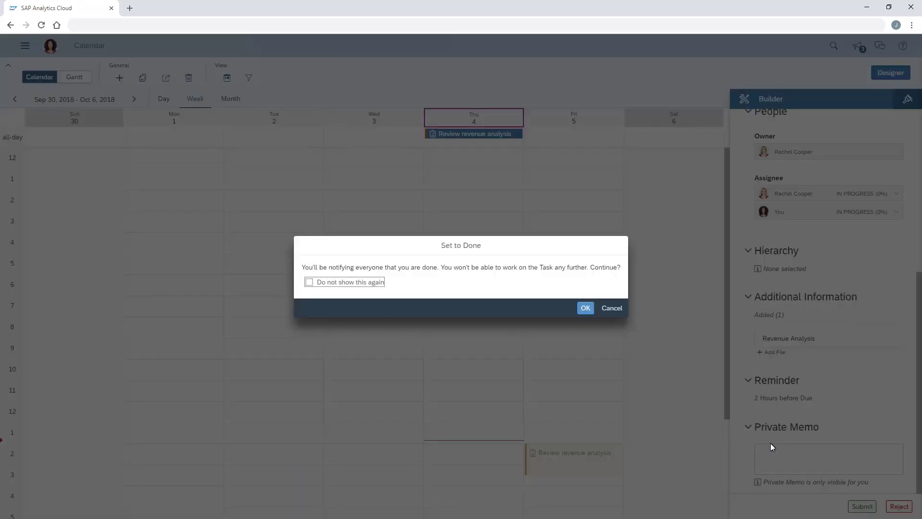
left_click(587, 310)
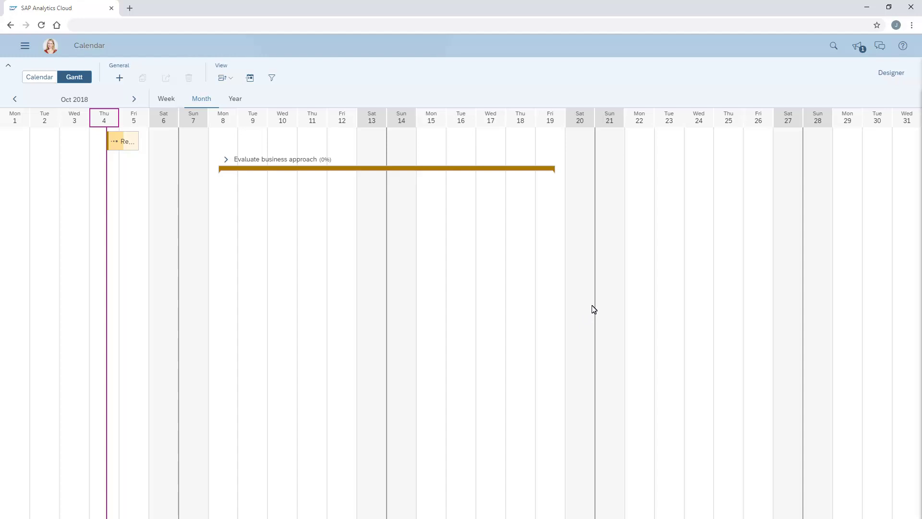
As owner, open "Review revenue analysis" from its notification, check the assignees' statuses, and complete the whole task
left_click(859, 46)
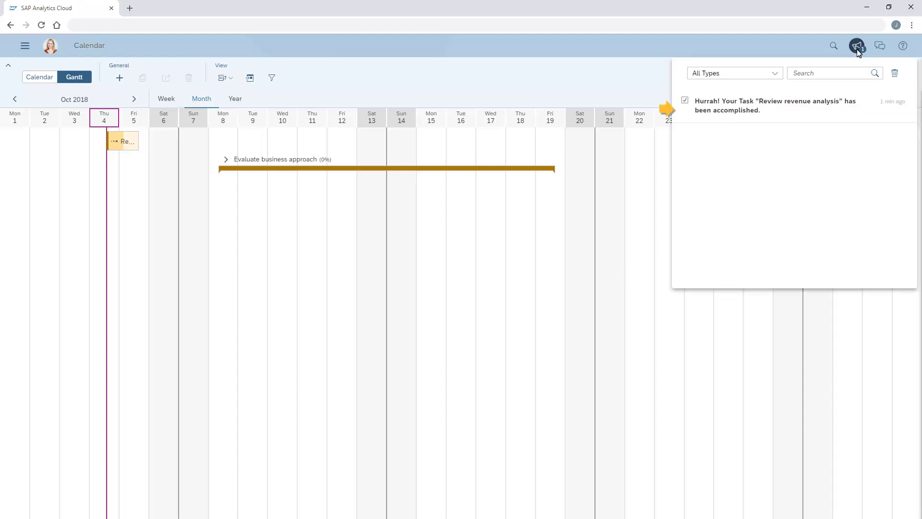
left_click(732, 106)
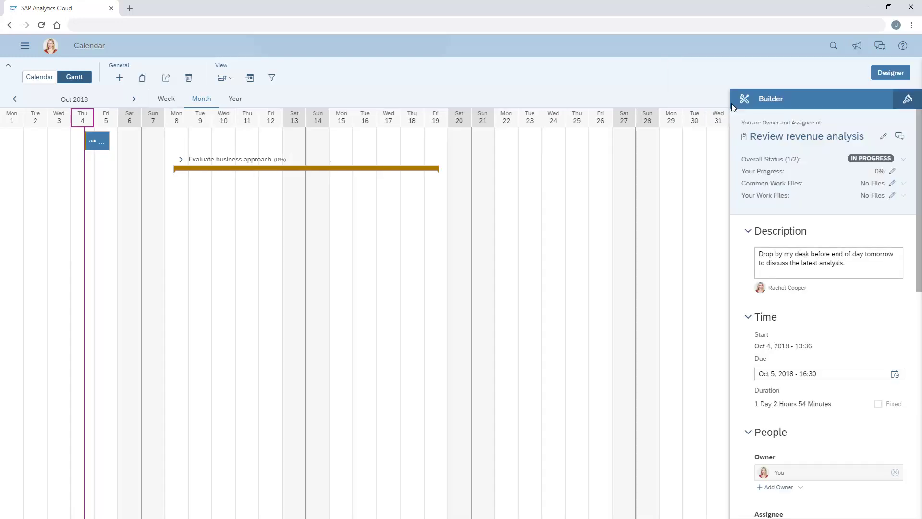
left_click(918, 440)
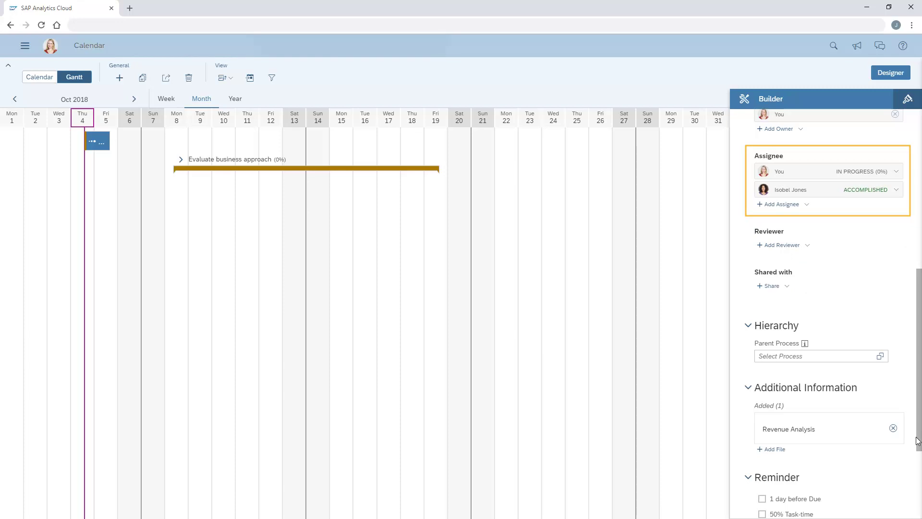
left_click(918, 182)
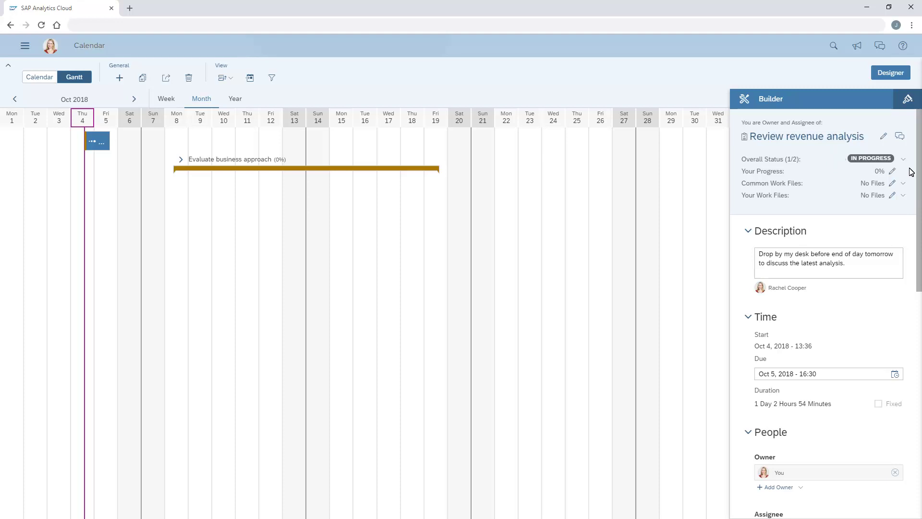
left_click(904, 159)
left_click(895, 177)
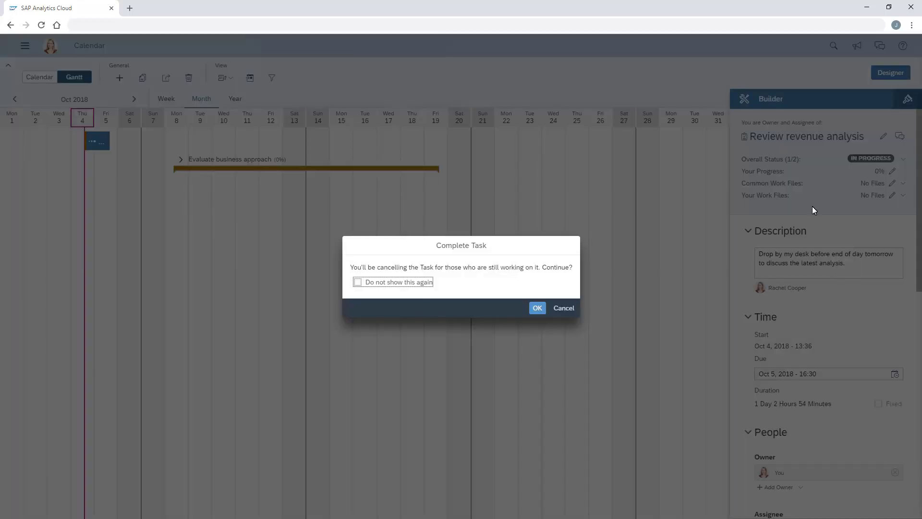
left_click(538, 308)
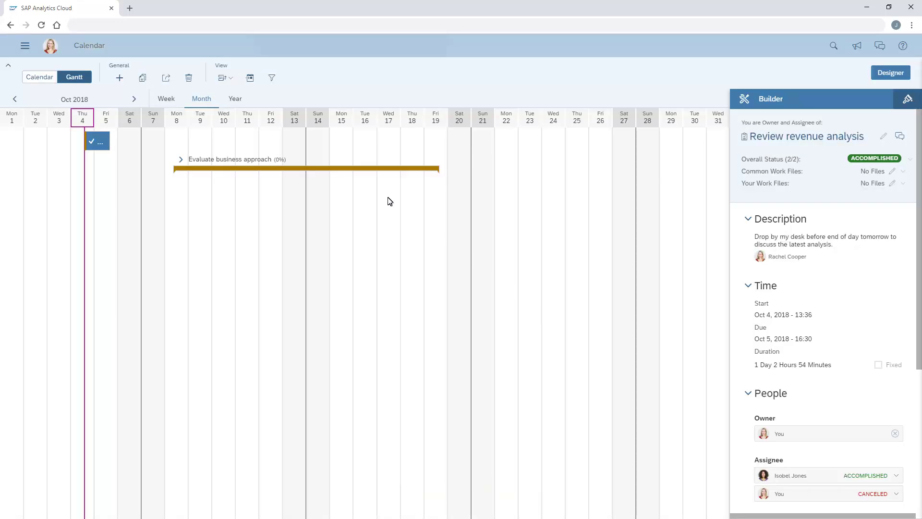
Check the Gantt sorting options and filter the chart by the status Accomplished
left_click(231, 80)
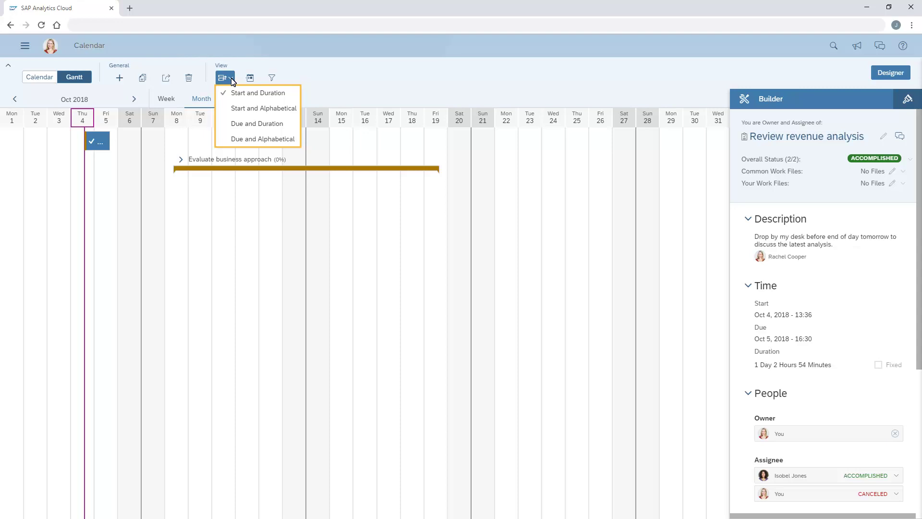
left_click(271, 78)
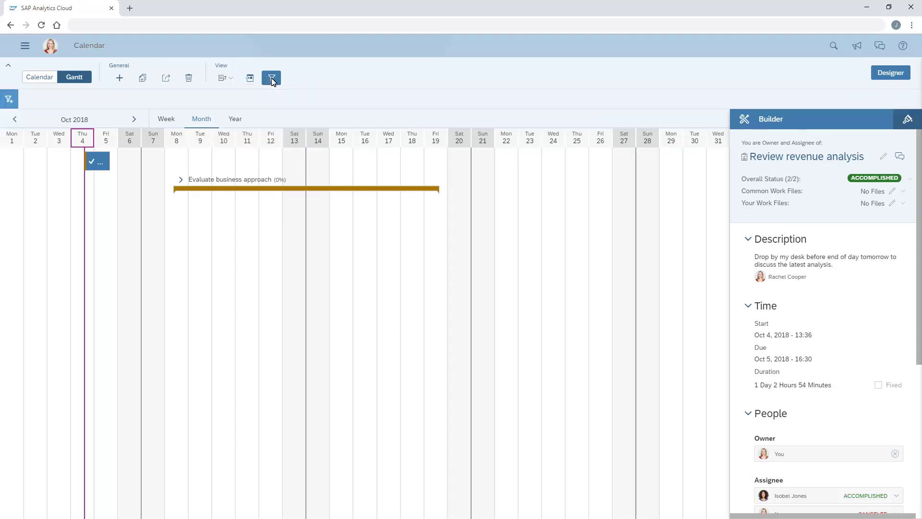
left_click(9, 102)
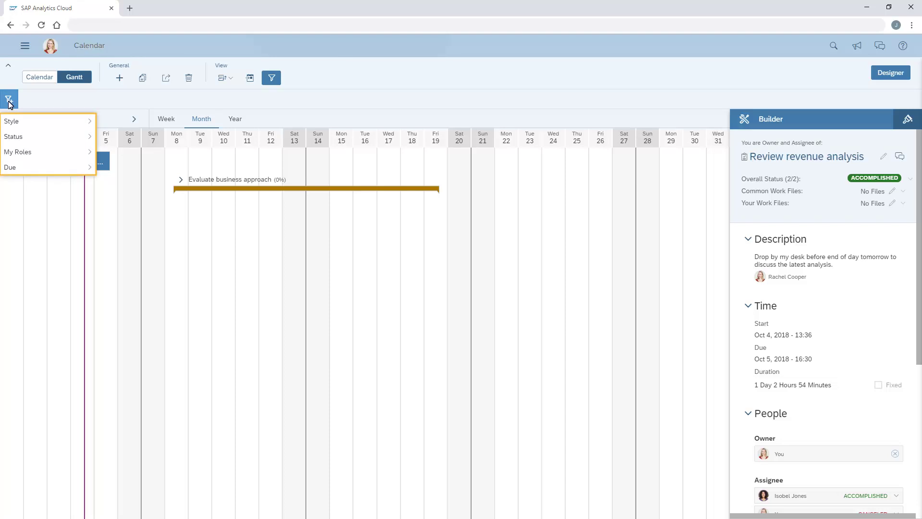
left_click(15, 139)
left_click(12, 223)
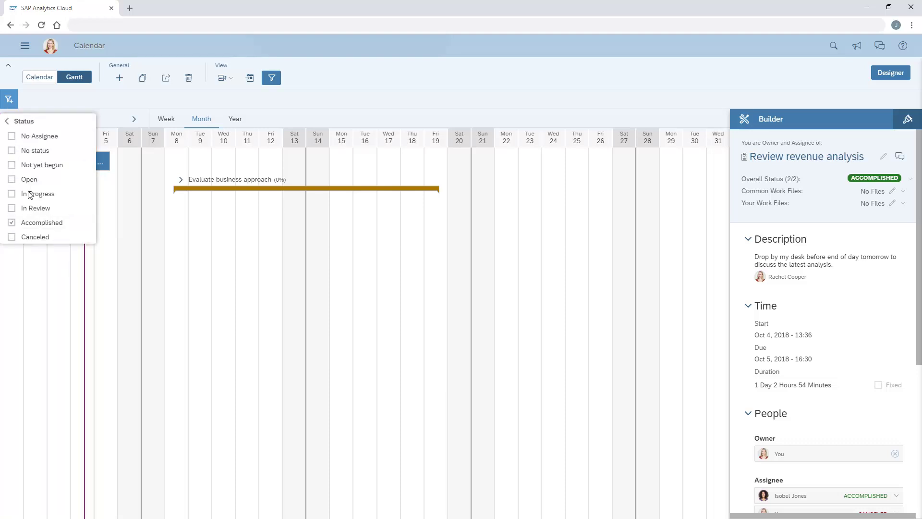
left_click(76, 103)
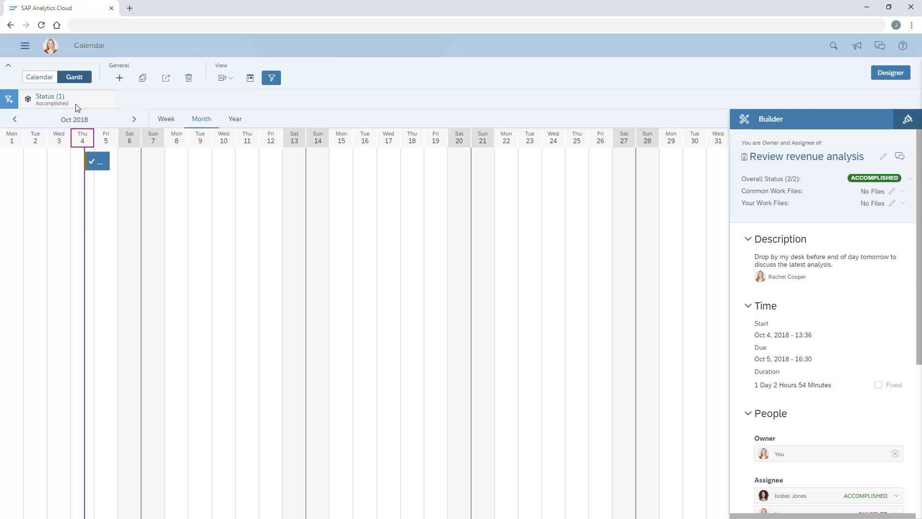